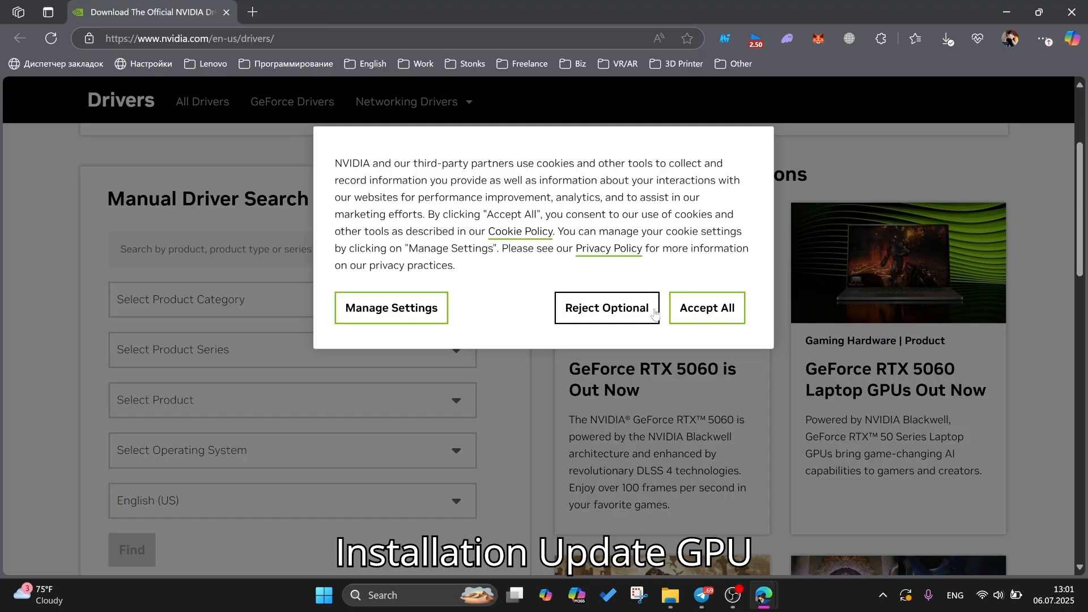
- Reject the optional cookies and set the manual driver search's product category to GeForce
left_click(651, 312)
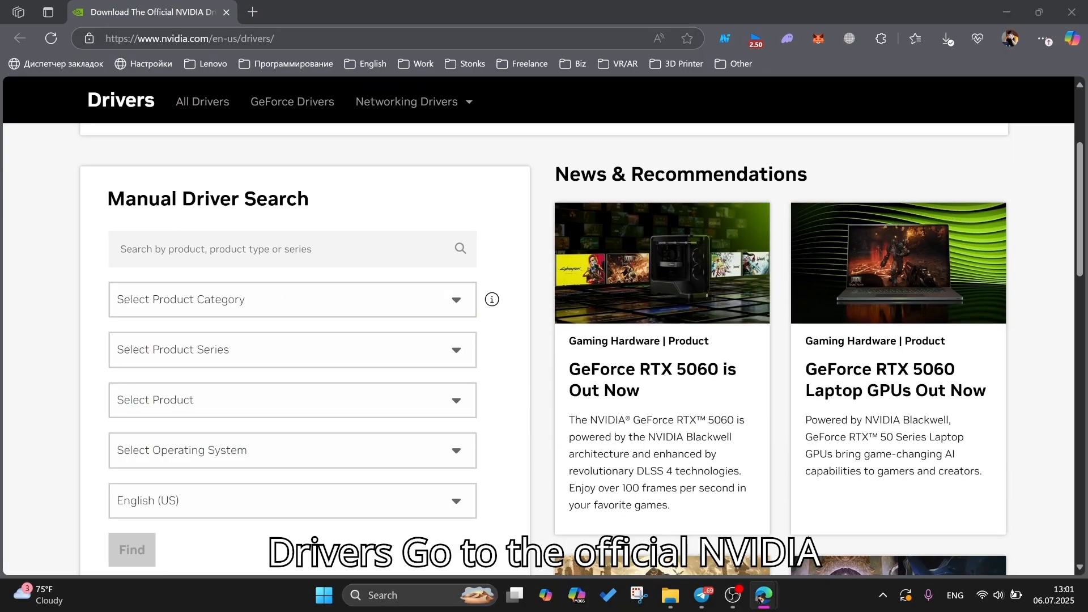
left_click(322, 299)
left_click(200, 345)
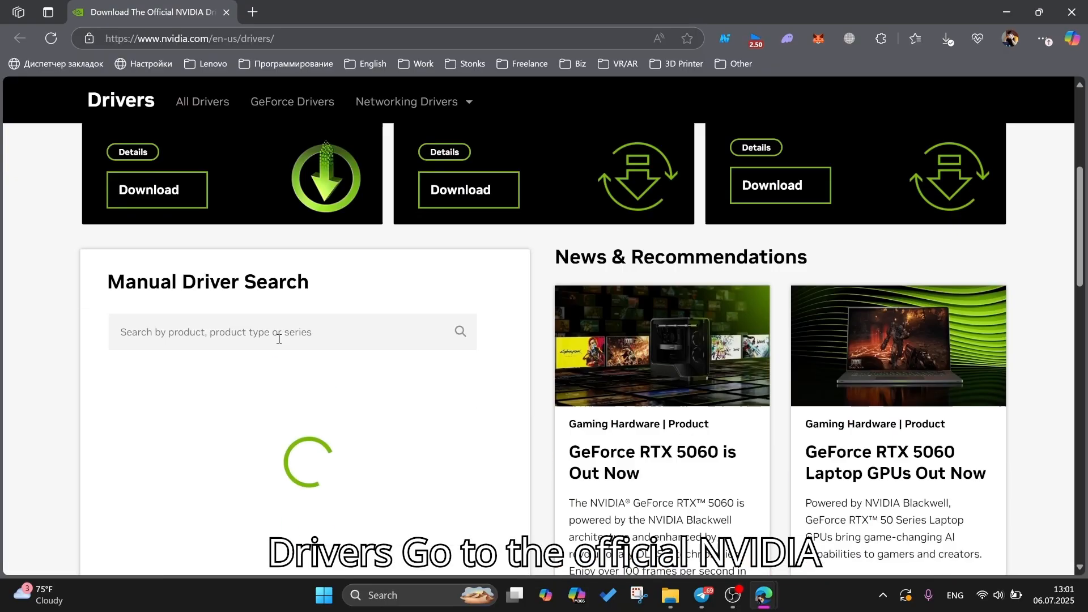
left_click(273, 353)
scroll(244, 433, "down", 2)
left_click(244, 438)
left_click(294, 402)
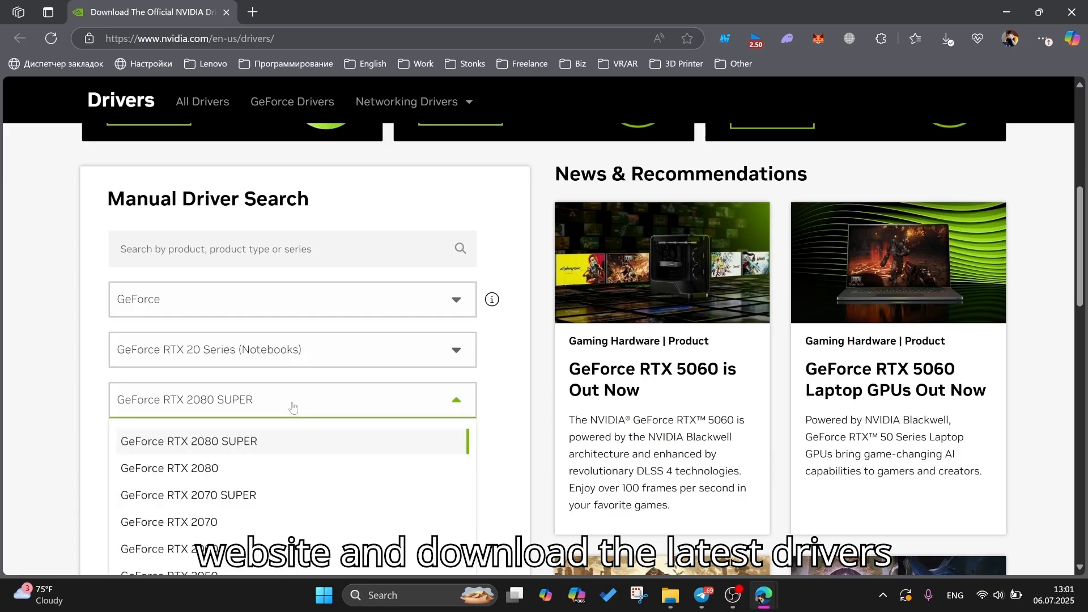
scroll(272, 401, "down", 2)
scroll(253, 397, "up", 1)
- Set the series to GeForce RTX 30 Series (Notebooks), choose the RTX 3060 laptop product and find its drivers
left_click(244, 281)
left_click(227, 426)
scroll(234, 433, "up", 1)
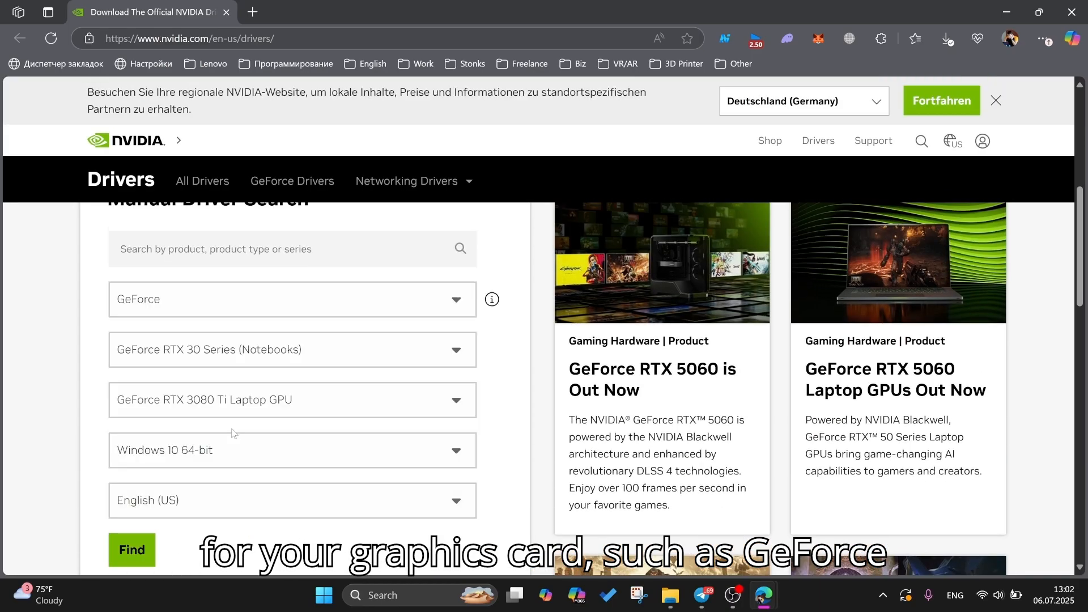
scroll(239, 397, "down", 1)
left_click(238, 326)
left_click(187, 477)
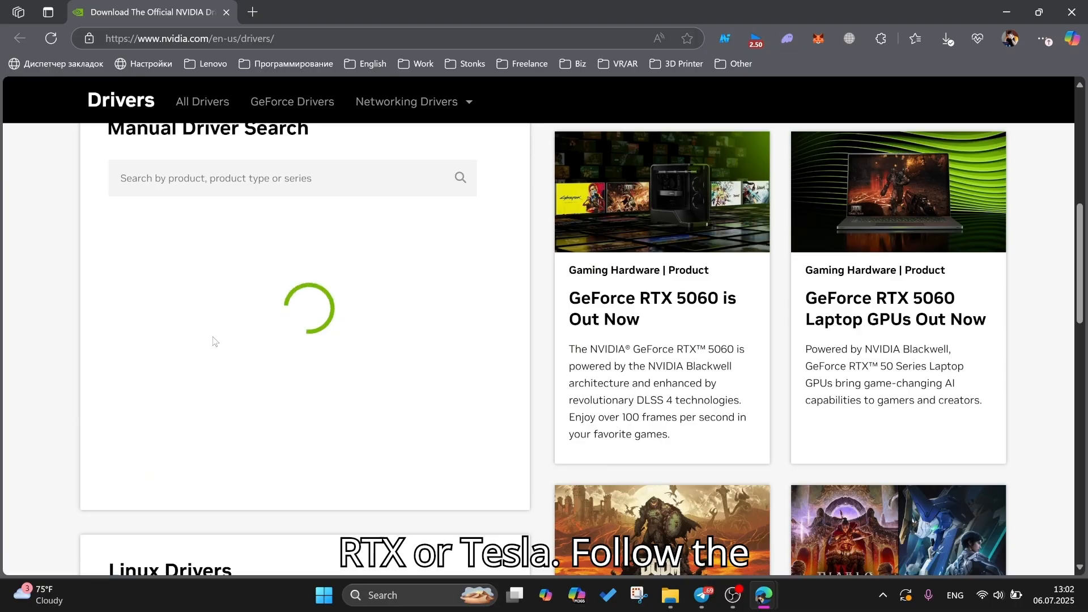
left_click(115, 341)
- Open the details page of the NVIDIA Studio Driver 576.80 from the driver results
scroll(434, 333, "down", 2)
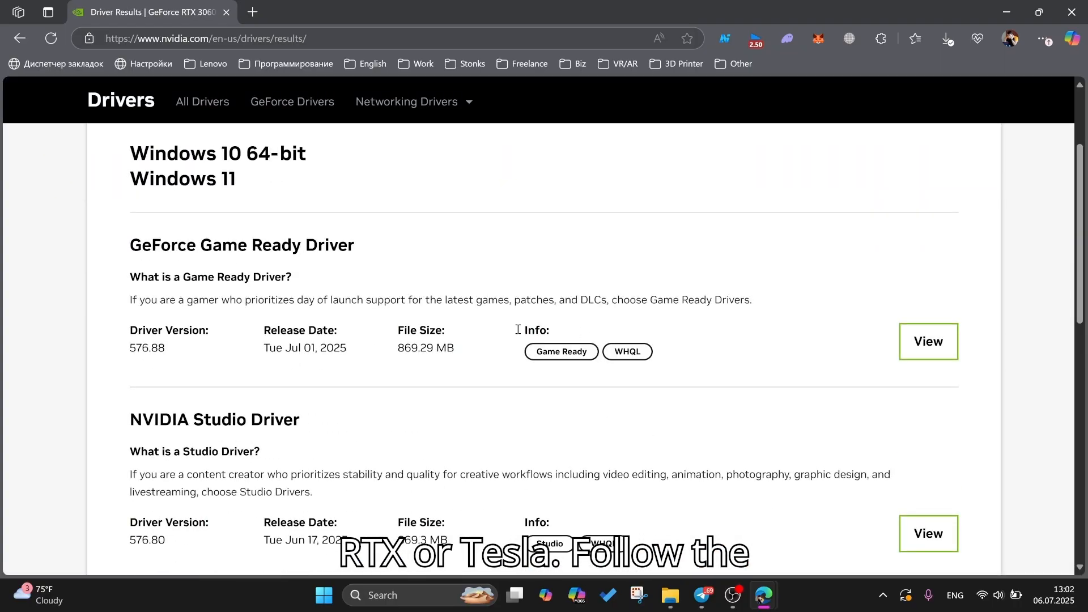
scroll(331, 292, "down", 2)
scroll(335, 296, "up", 2)
scroll(907, 380, "down", 2)
left_click(928, 391)
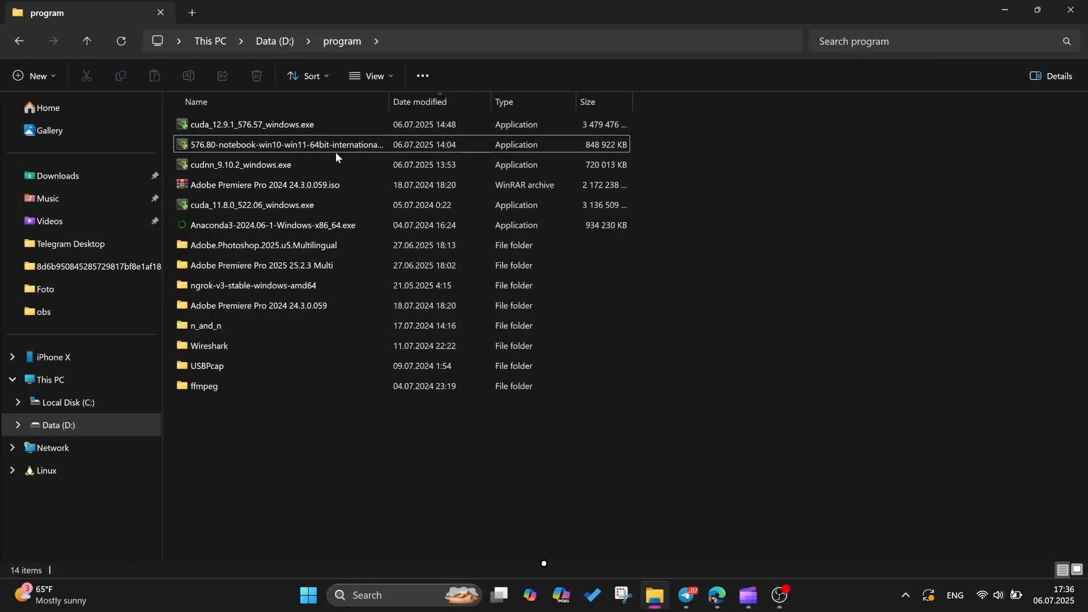
- Run the 576.80 notebook driver installer from the program folder and install NVIDIA Graphics Driver and NVIDIA App with the Express option
left_click(335, 151)
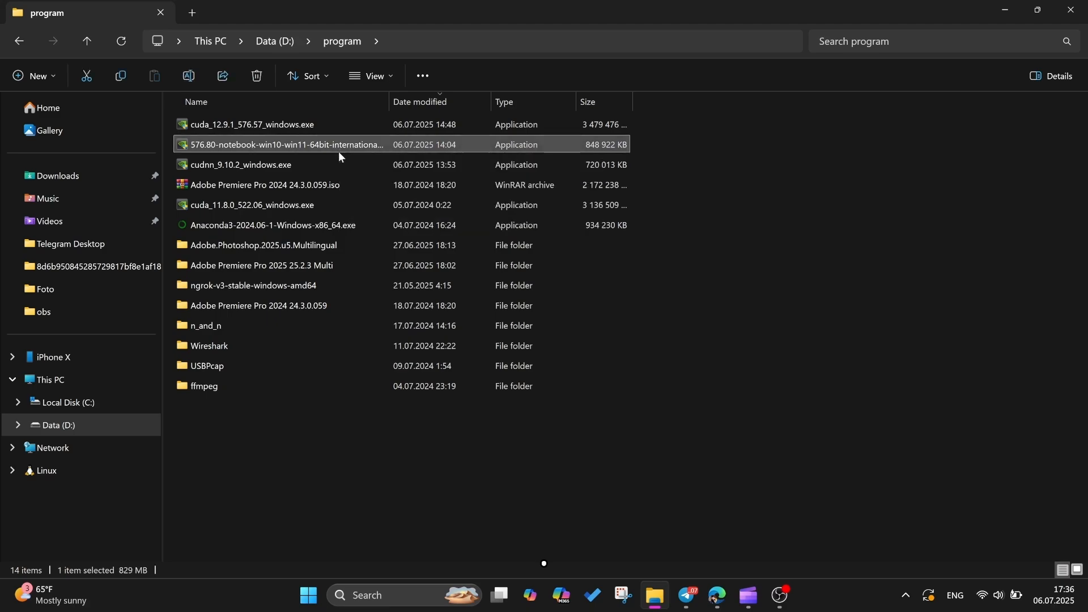
double_click(339, 152)
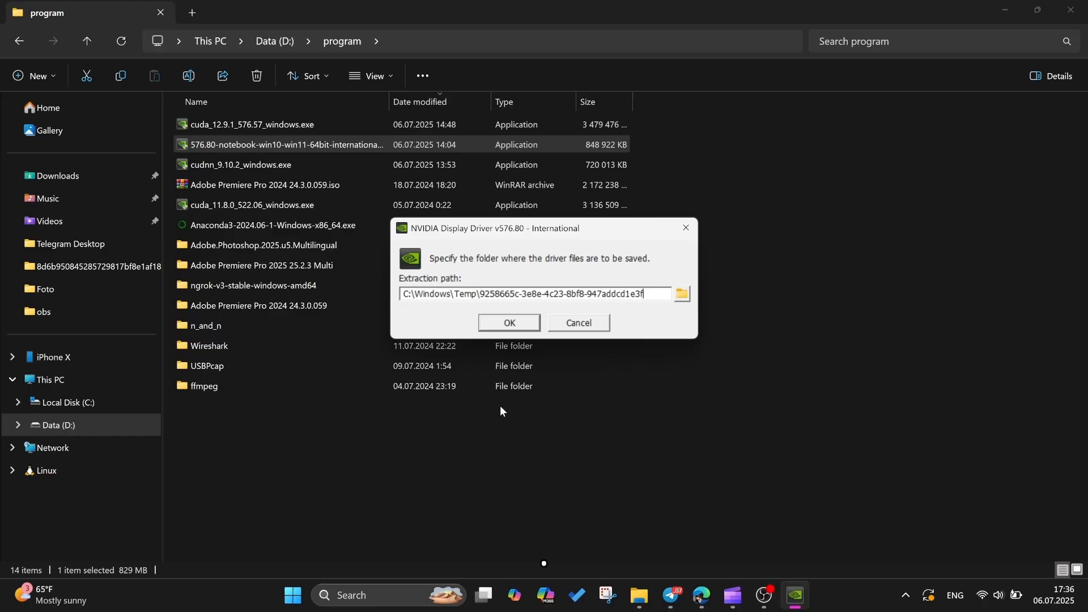
left_click(501, 324)
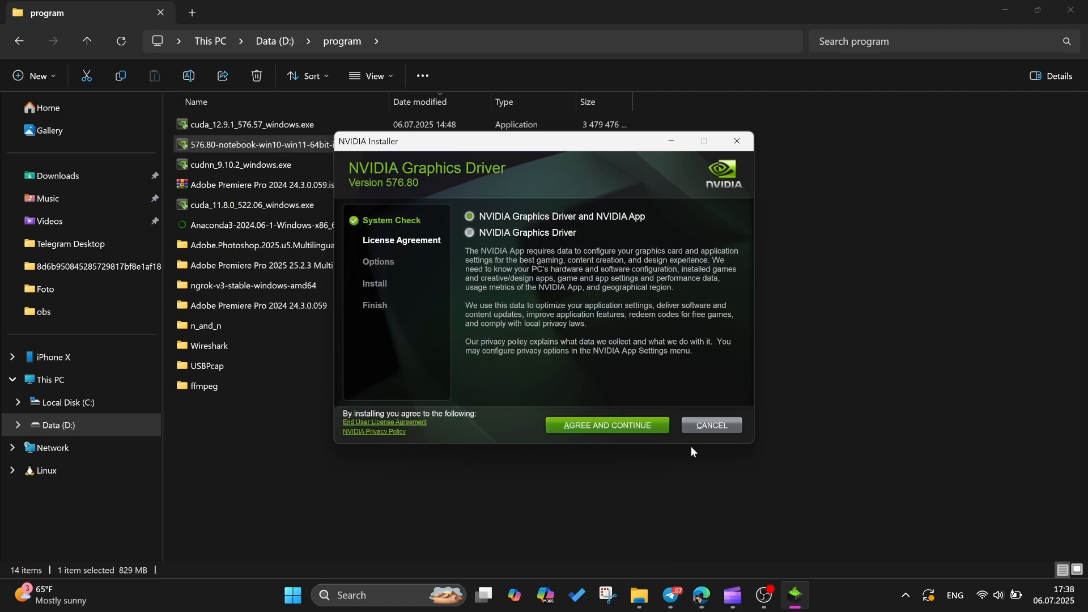
left_click(629, 428)
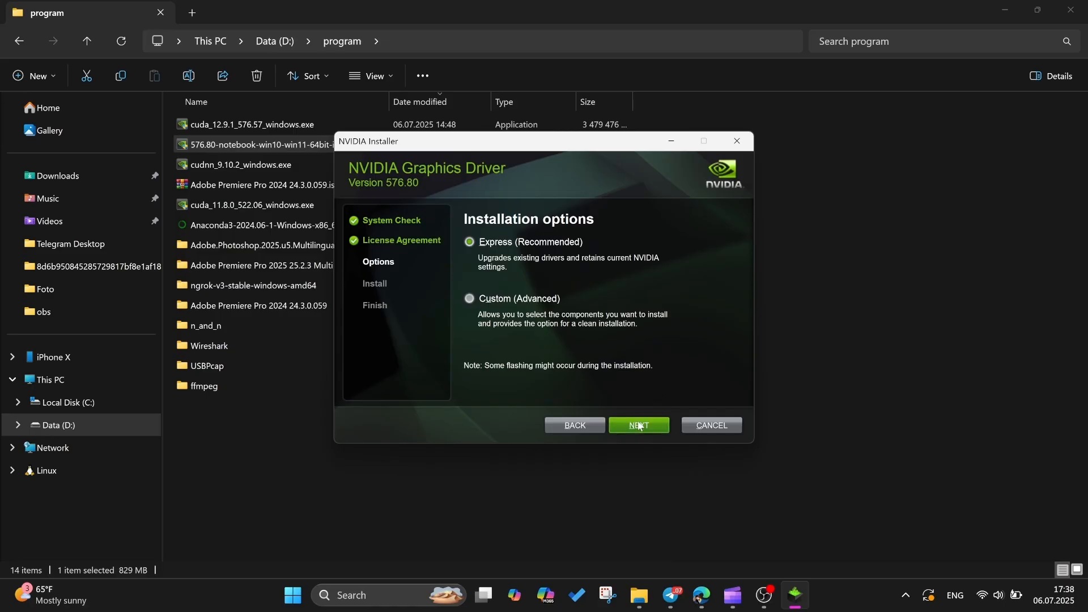
left_click(639, 427)
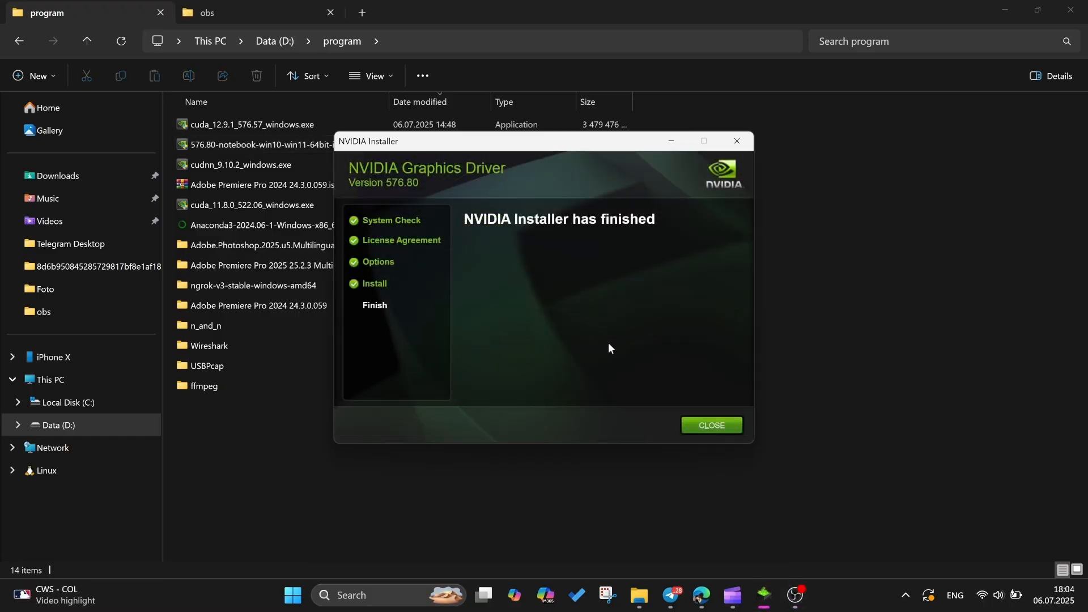
left_click(714, 430)
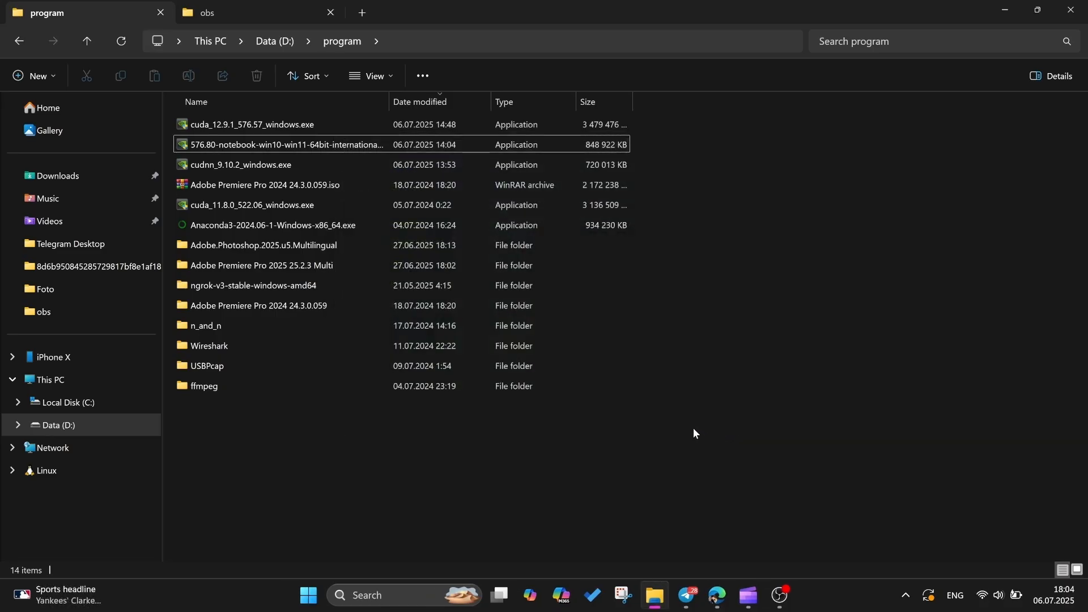
- Launch NVIDIA App from the desktop, keep the Studio driver type selected and check for driver updates
left_click(1007, 10)
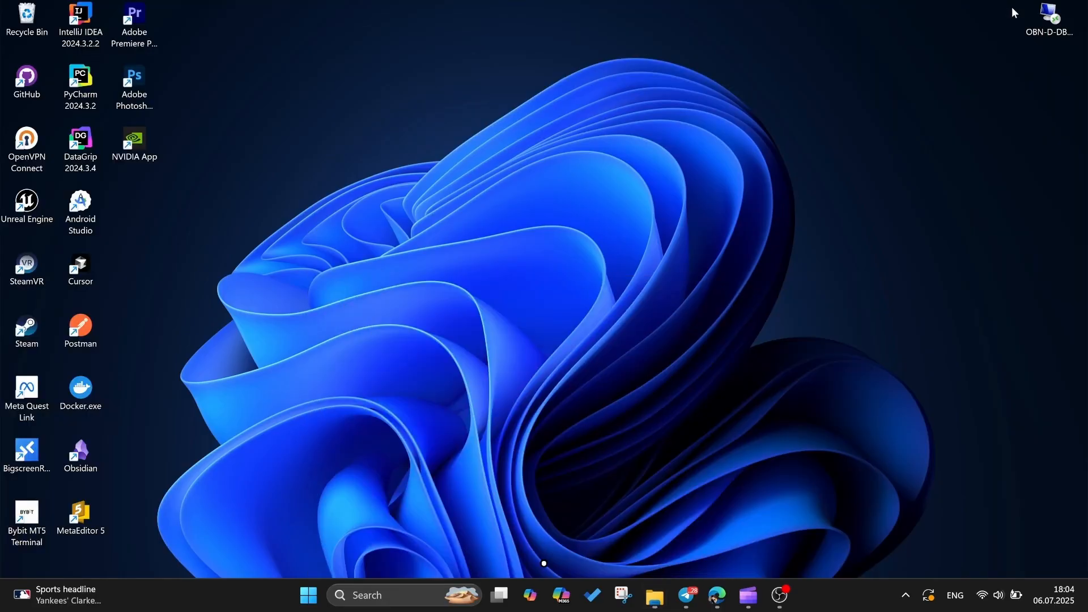
double_click(131, 156)
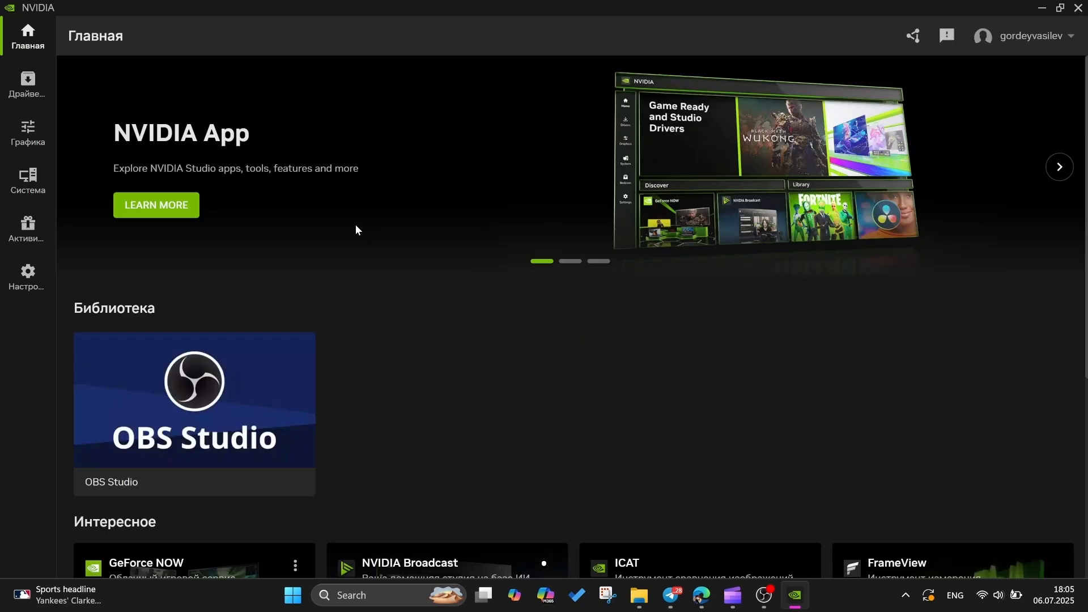
left_click(26, 85)
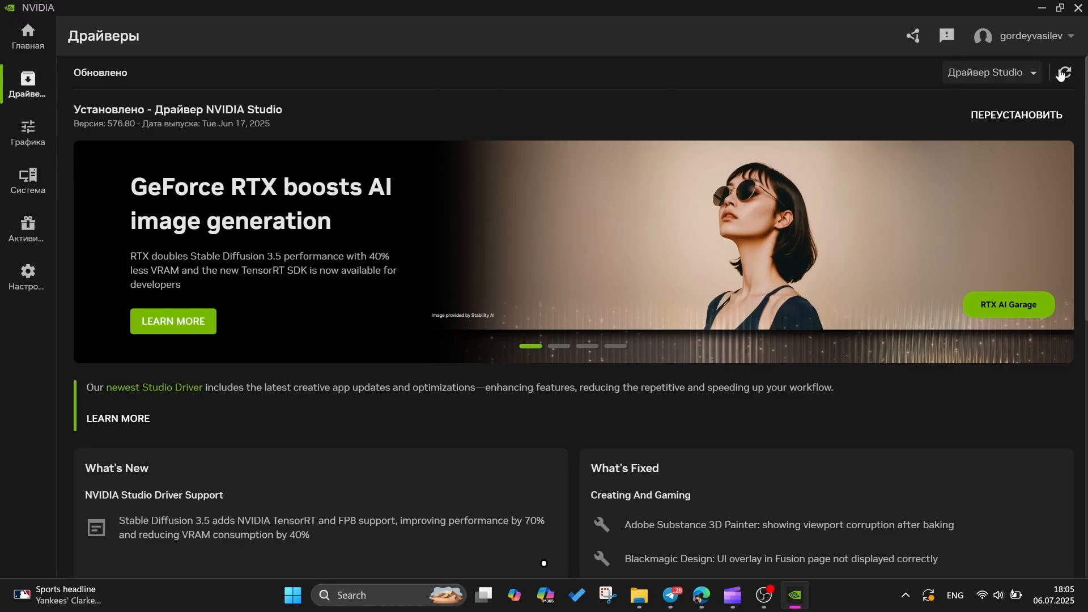
left_click(992, 73)
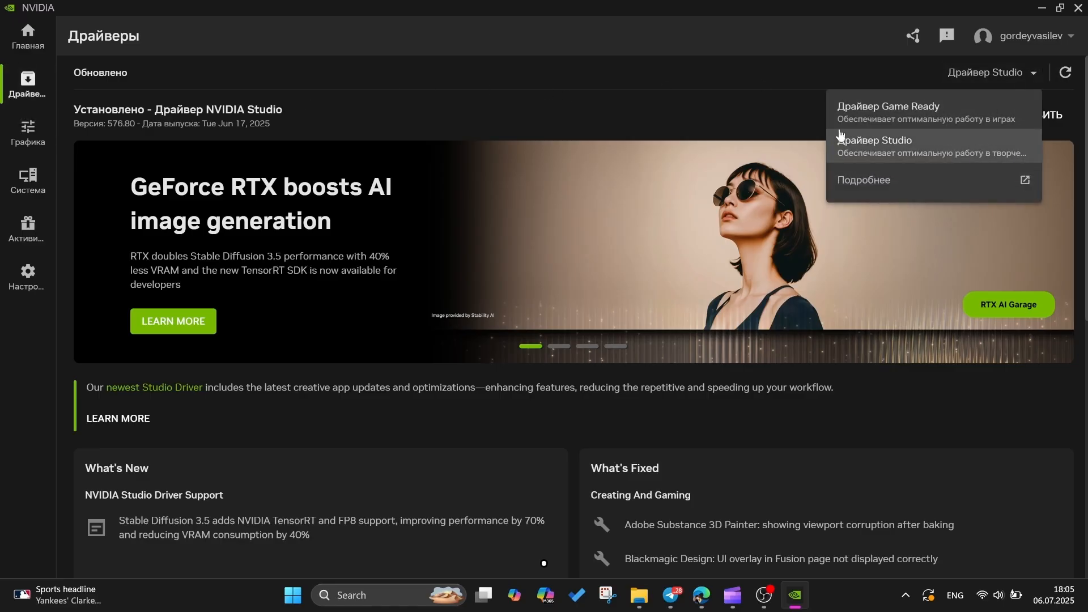
left_click(981, 151)
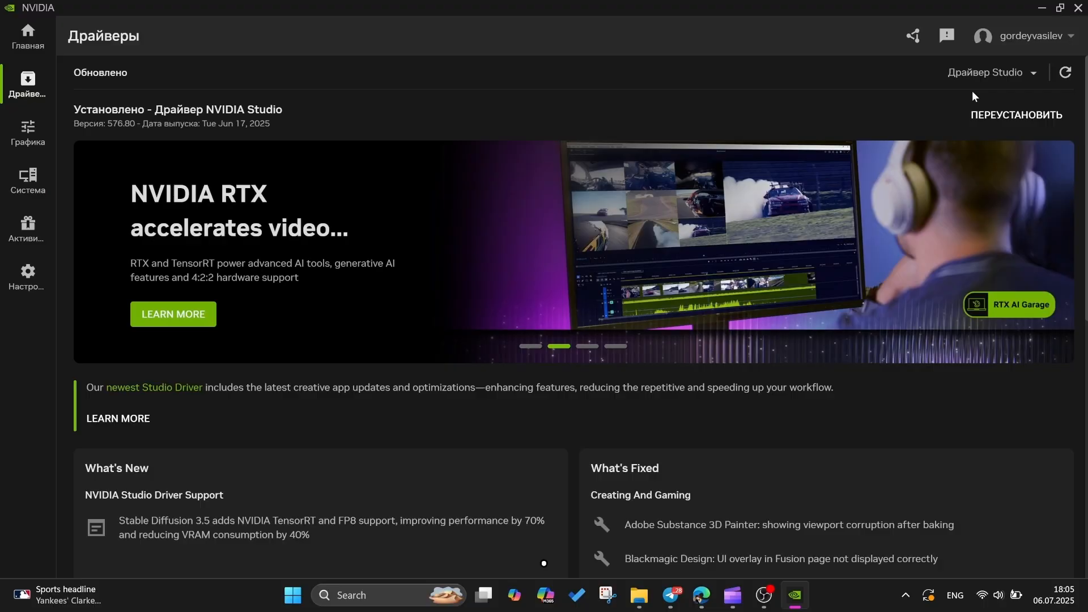
left_click(1065, 73)
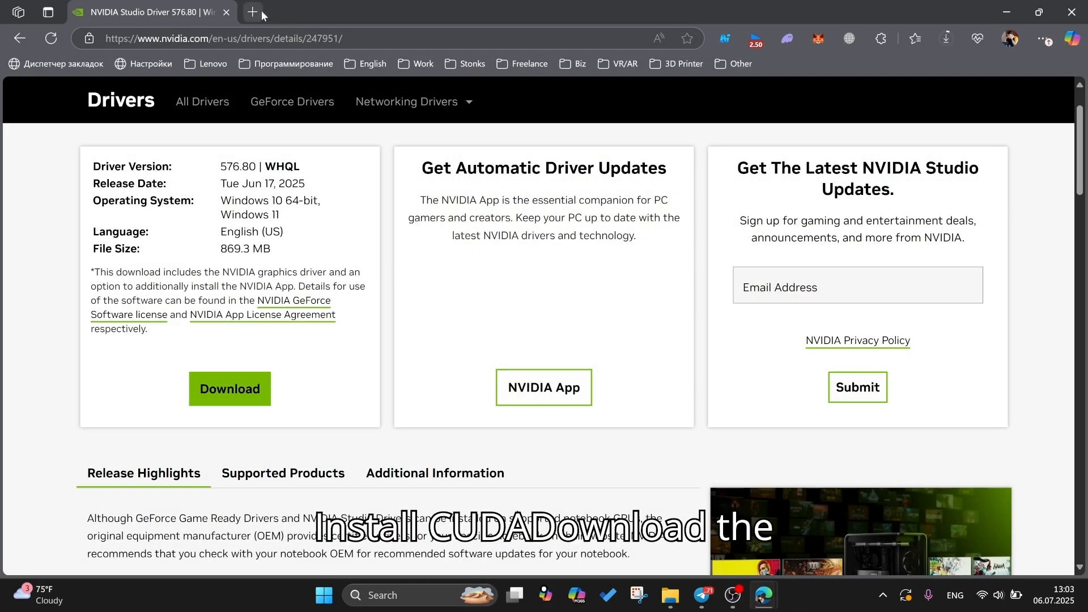
left_click(253, 12)
type("https://developer.nvidia.com/cuda-downloads")
key("Return")
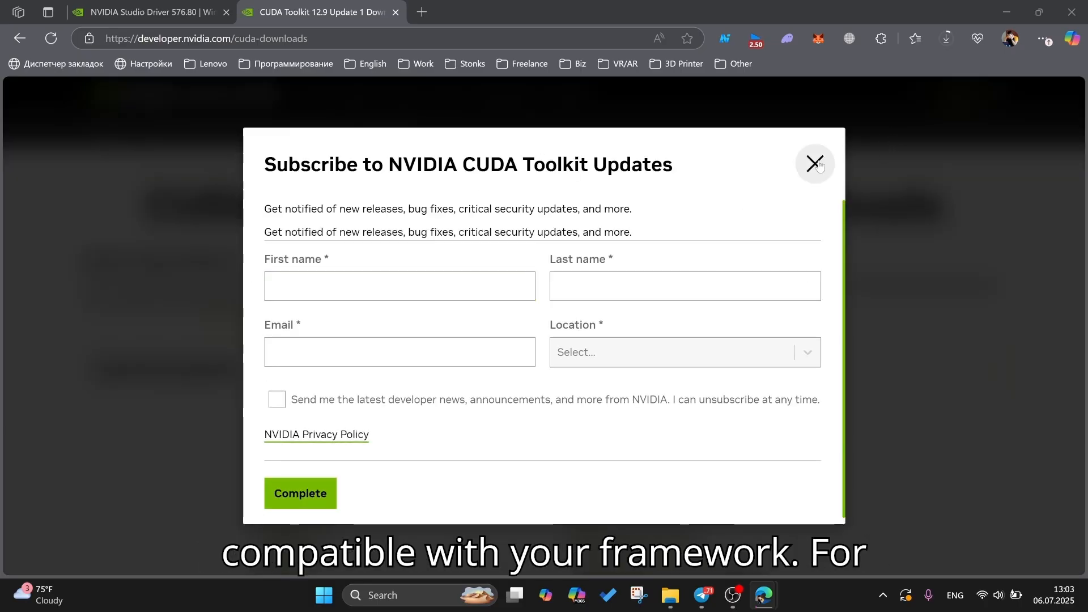
left_click(816, 165)
- Select Windows, x86_64, version 11 and exe (local) as the target platform and download the CUDA Toolkit installer
left_click(433, 368)
scroll(388, 426, "down", 2)
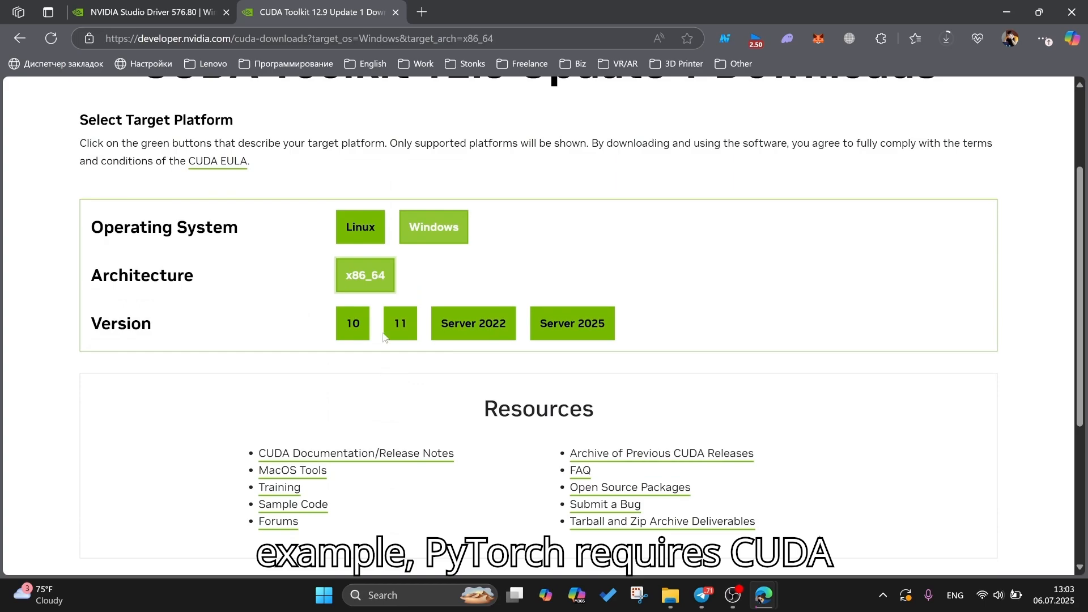
left_click(401, 321)
scroll(400, 315, "down", 1)
left_click(401, 313)
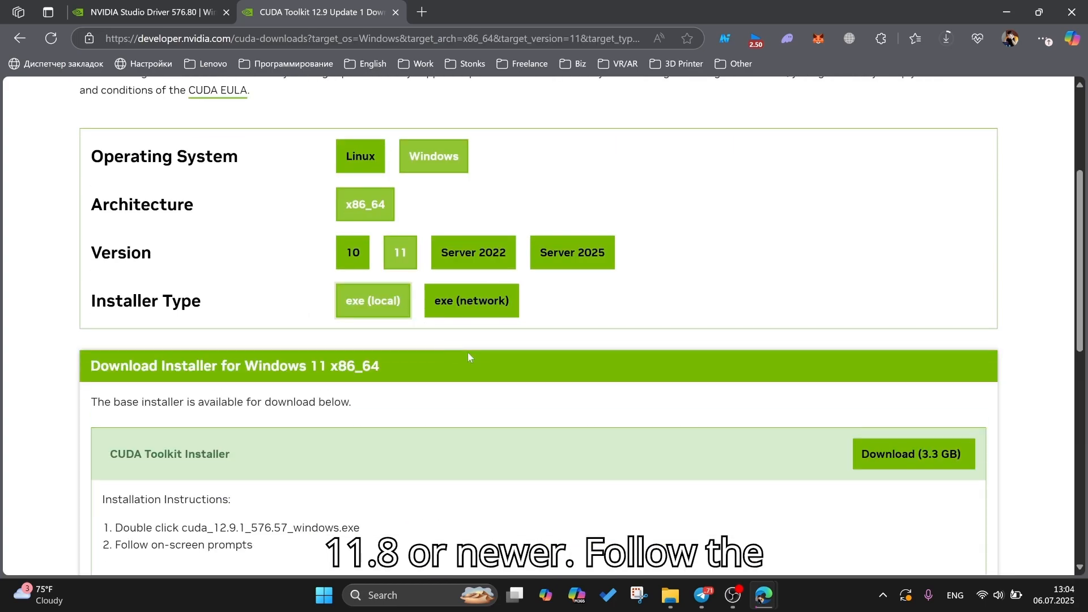
scroll(510, 400, "down", 1)
left_click(930, 394)
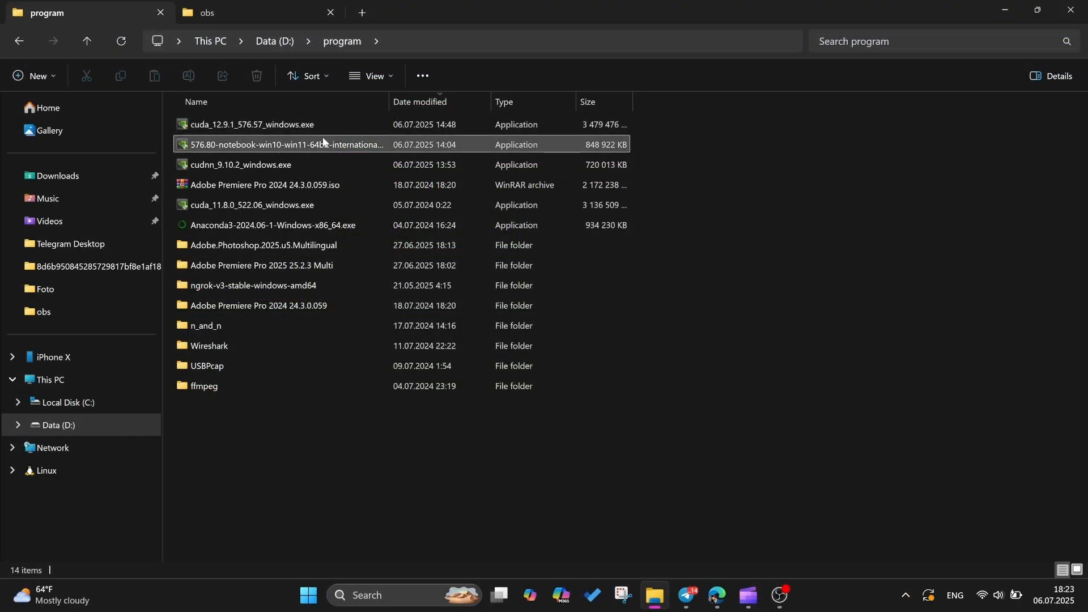
- Run cuda_12.9.1_576.57_windows.exe from the program folder and install CUDA 12.9 with the default extraction path and Express option
left_click(295, 126)
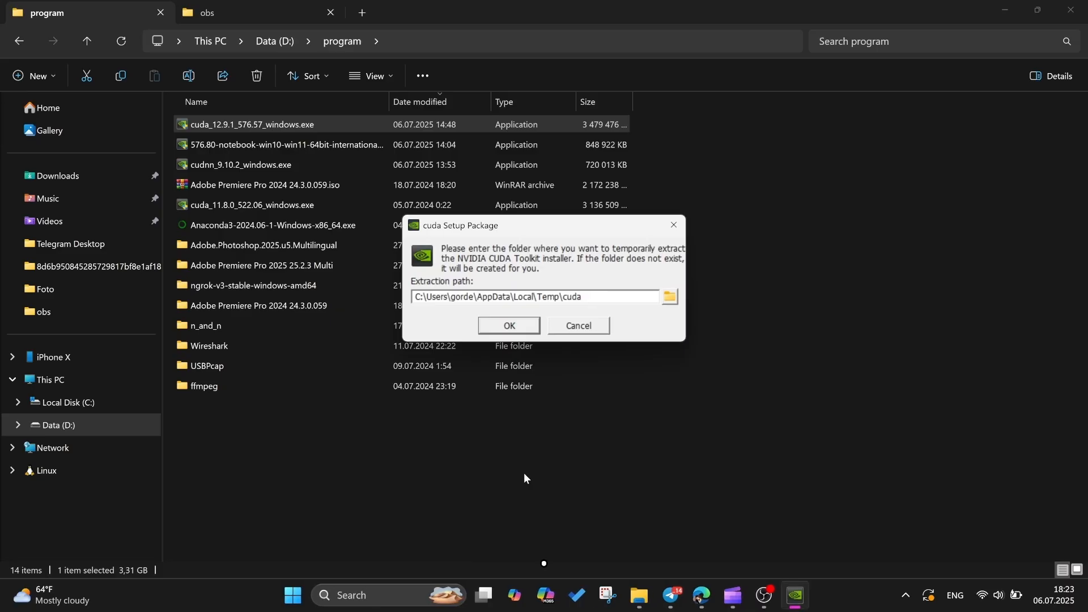
left_click(511, 334)
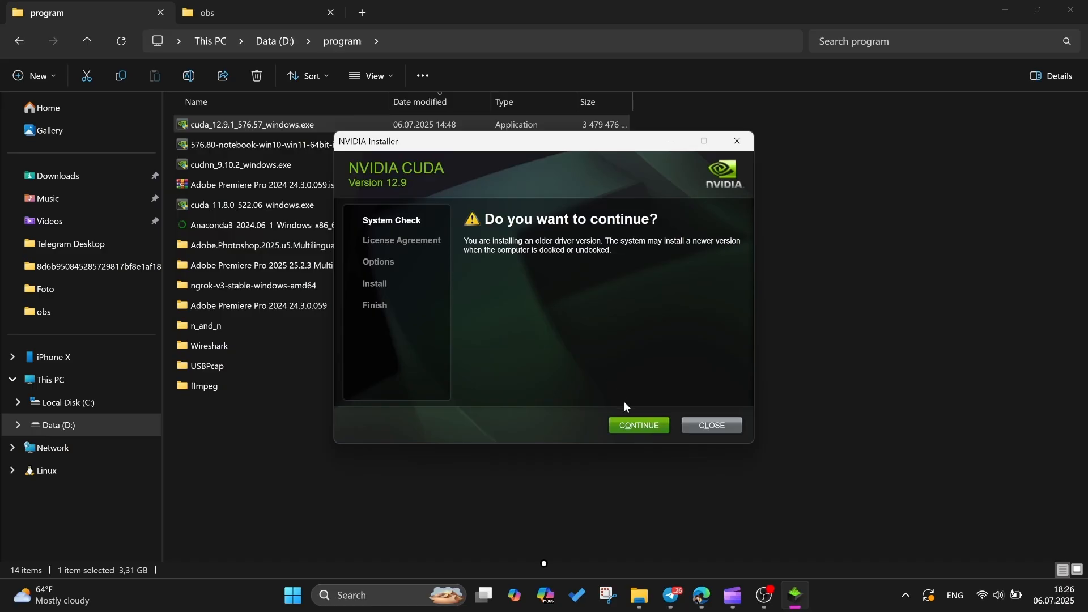
left_click(650, 428)
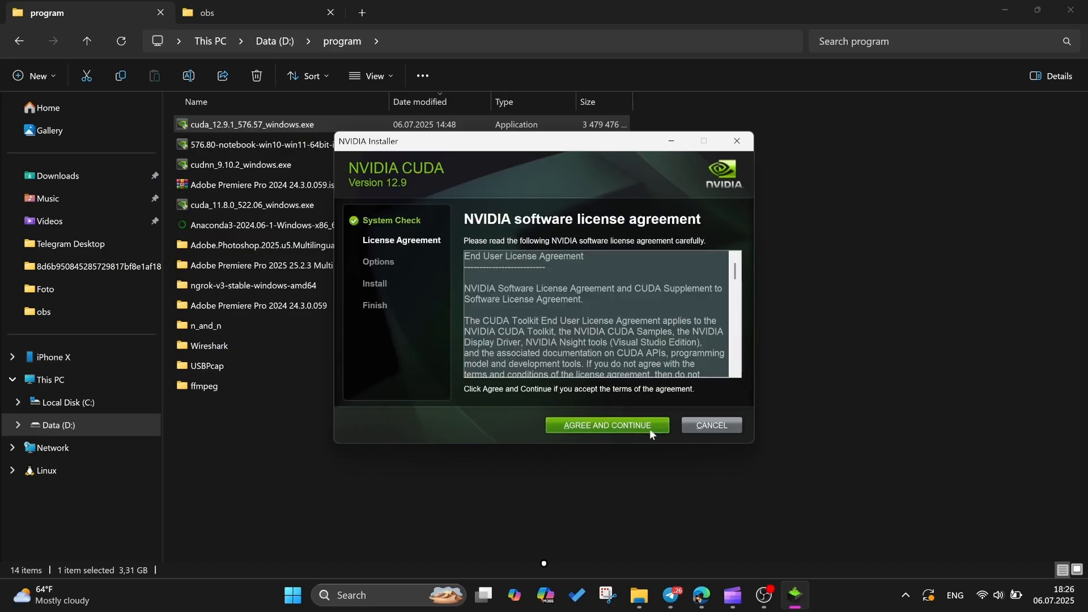
left_click(640, 430)
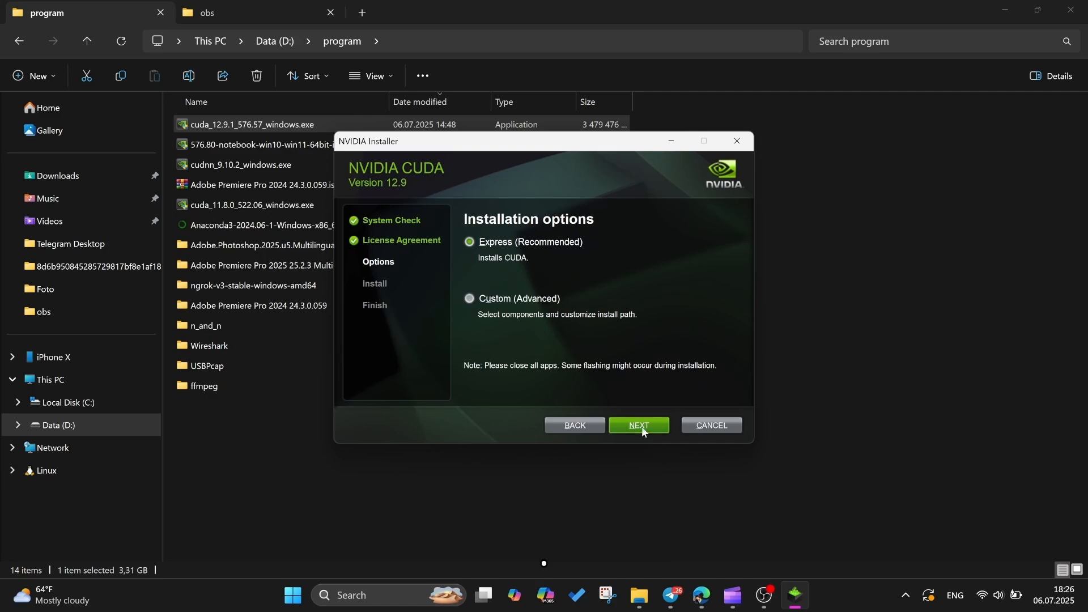
left_click(642, 426)
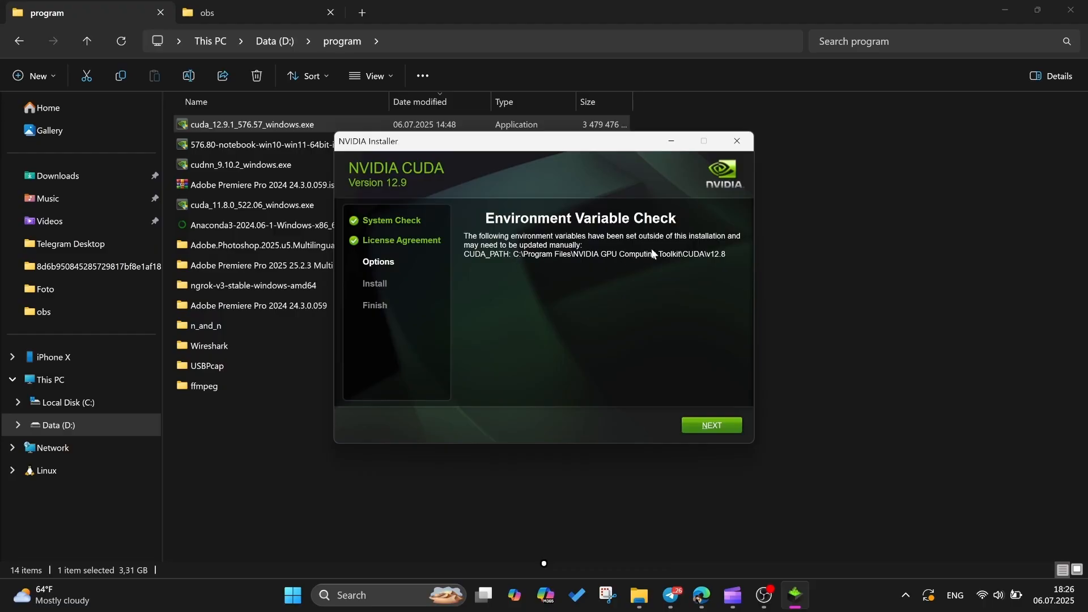
left_click(713, 426)
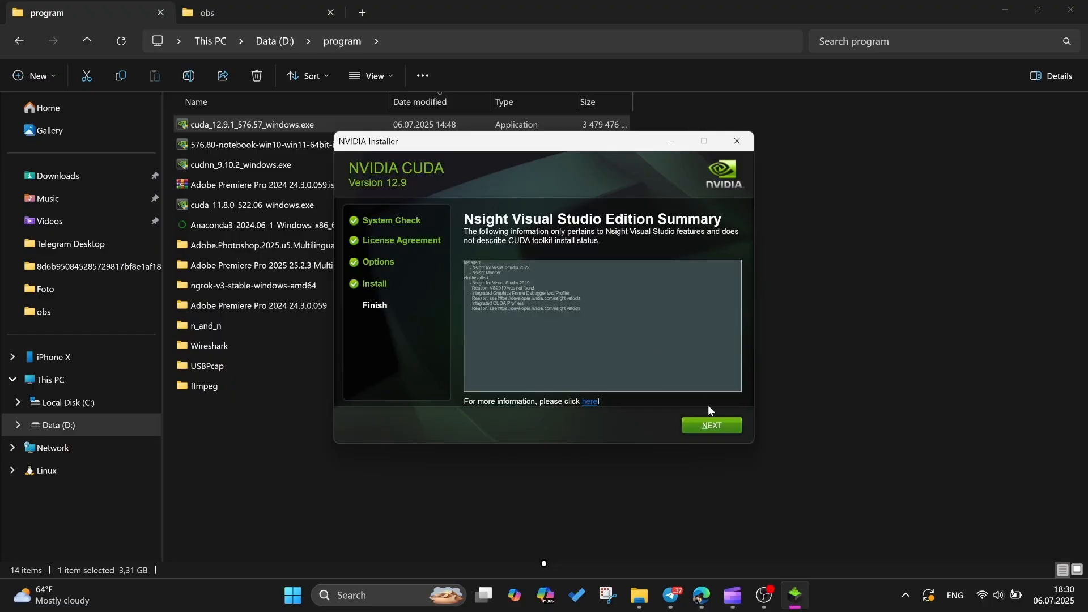
left_click(710, 421)
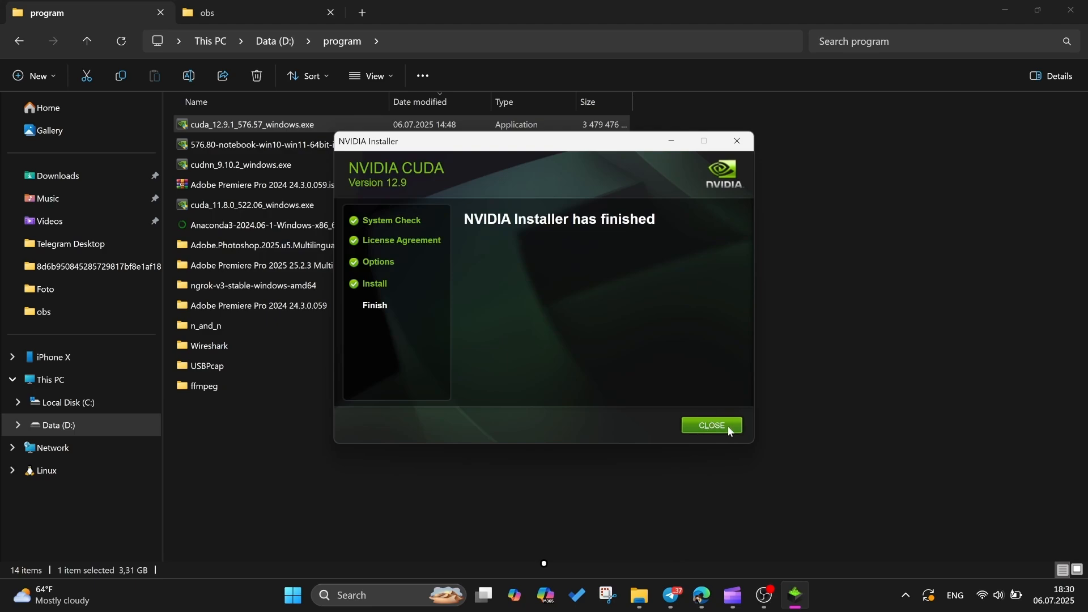
left_click(725, 426)
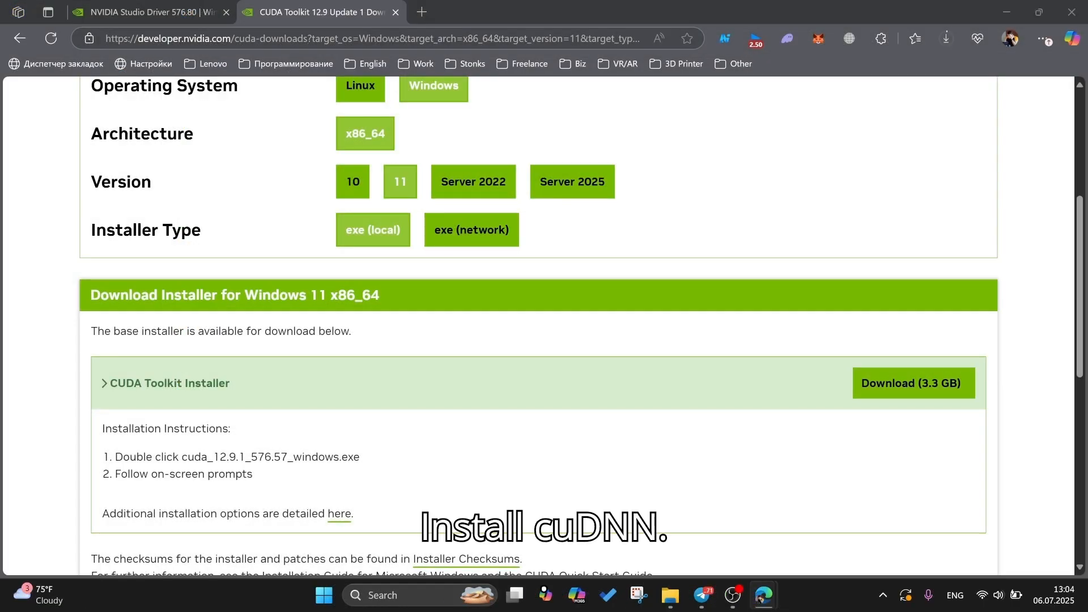
left_click(421, 12)
type("https://developer.nvidia.com/cudnn-downloads")
key("Return")
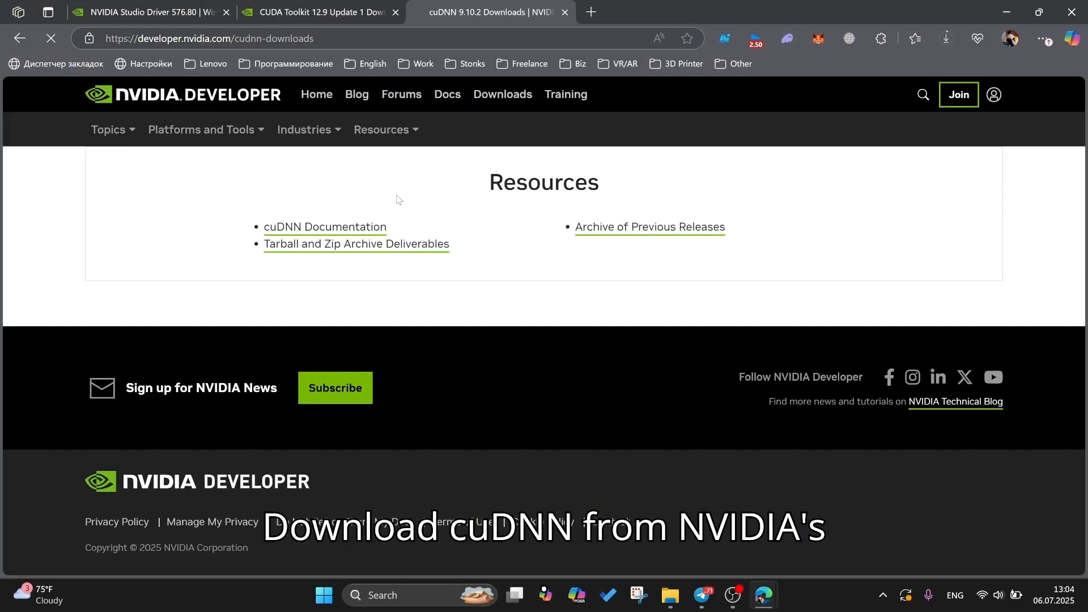
- Select Windows, x86_64, version 10 and exe (local) as the target platform and download the cuDNN installer
left_click(437, 375)
left_click(368, 418)
scroll(366, 397, "down", 2)
left_click(355, 330)
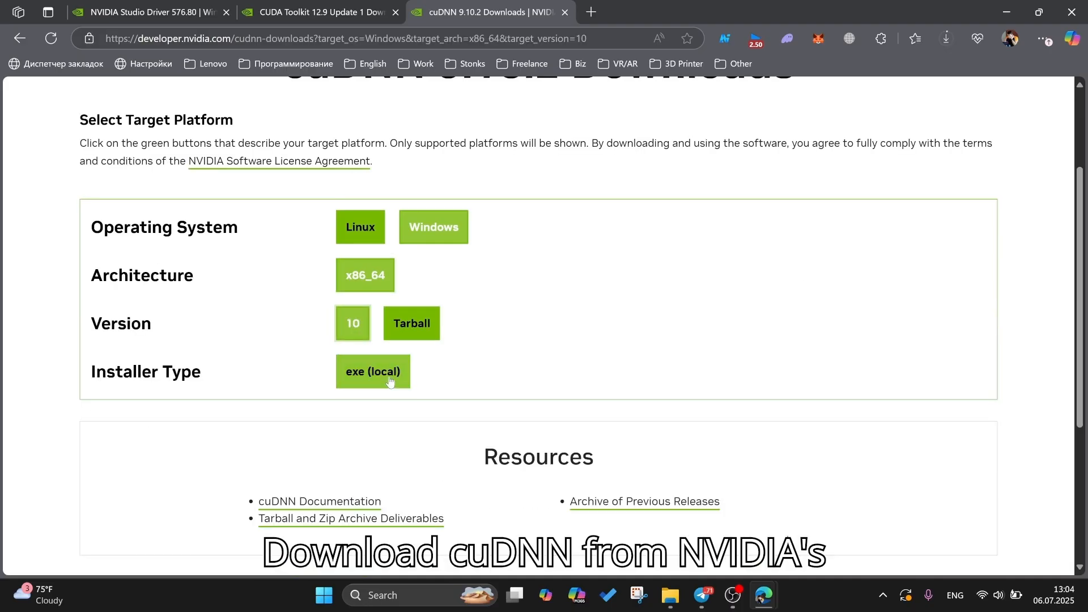
left_click(382, 382)
scroll(624, 382, "down", 2)
left_click(904, 382)
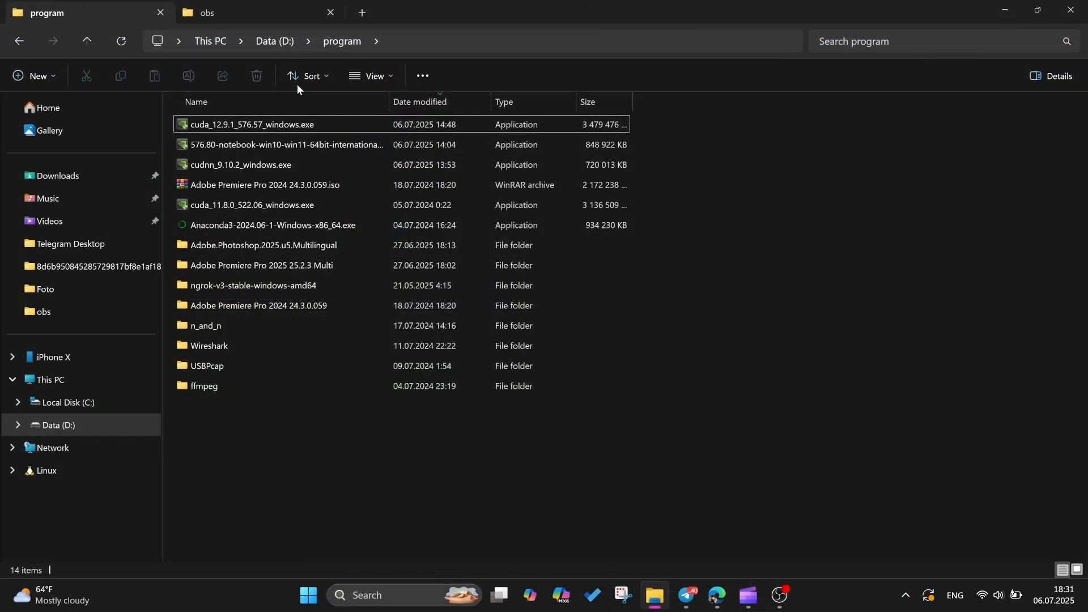
- Run cudnn_9.10.2_windows.exe from the program folder and install cuDNN with the default extraction path and Express option
left_click(275, 168)
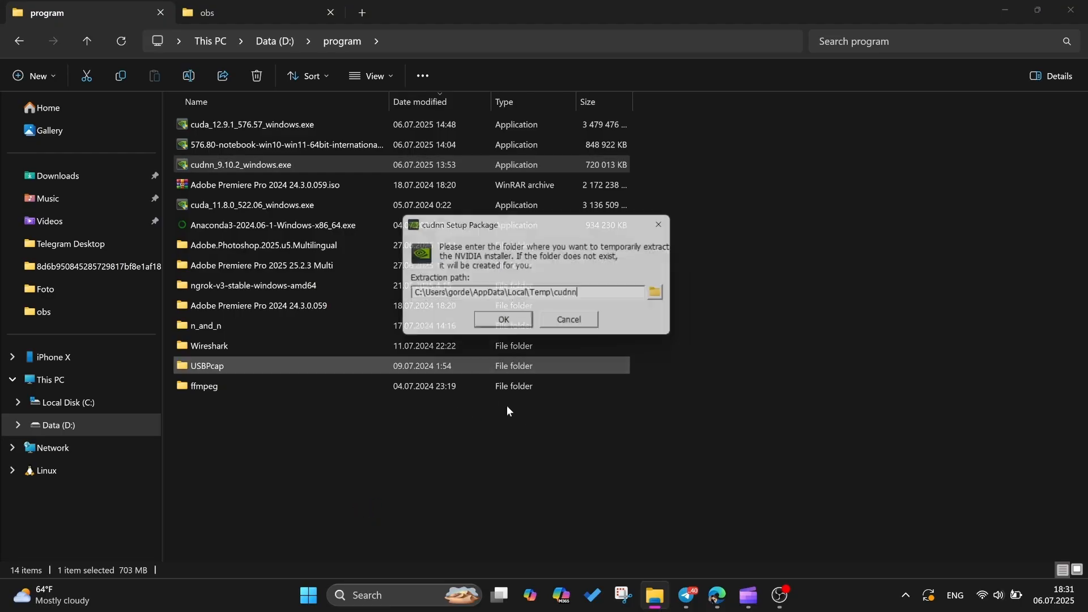
left_click(510, 328)
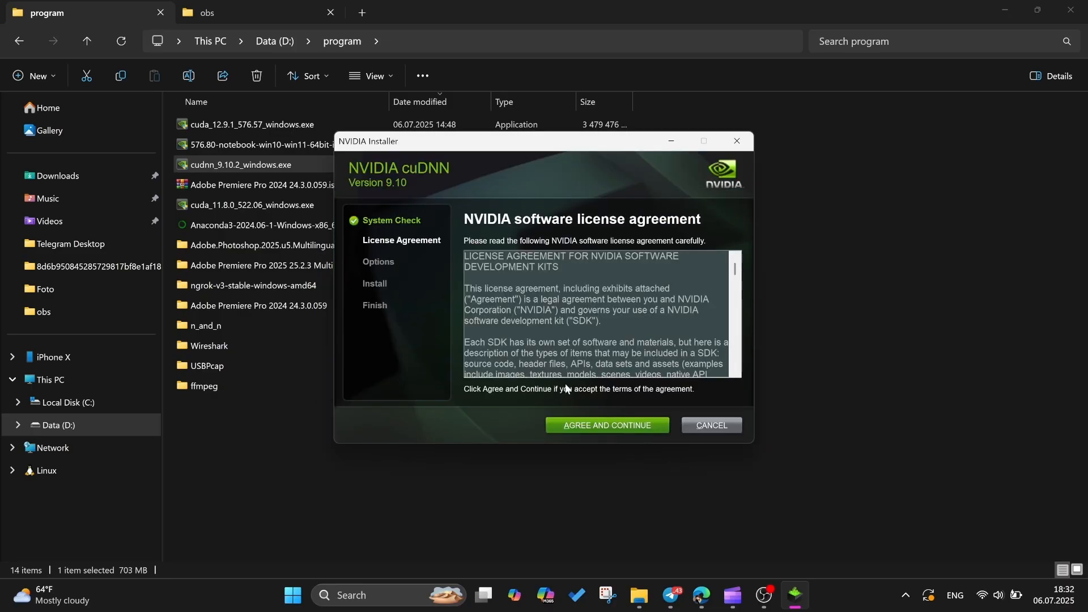
left_click(588, 425)
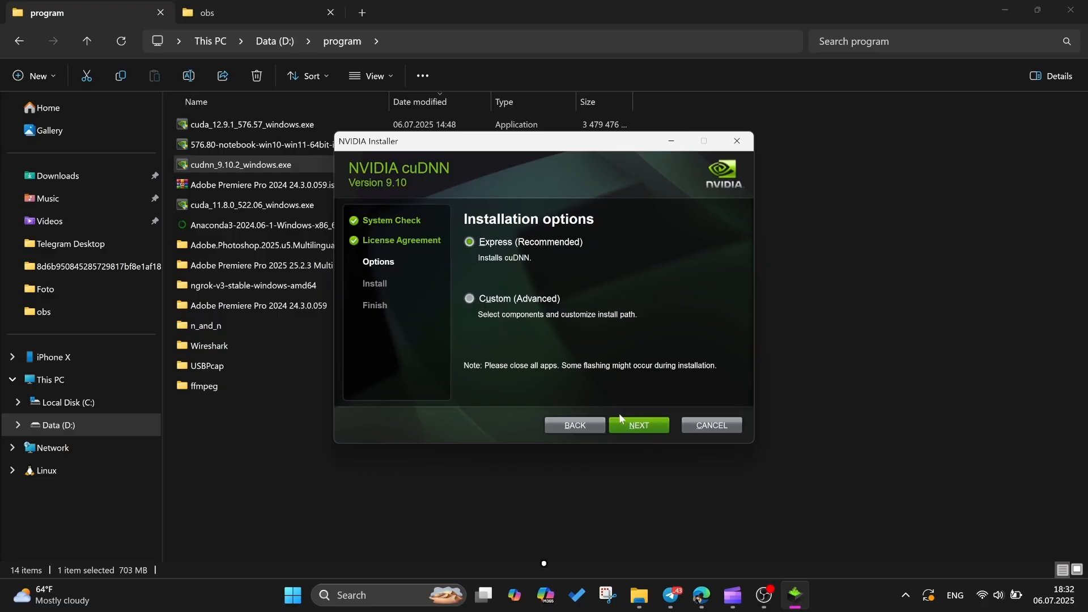
left_click(630, 429)
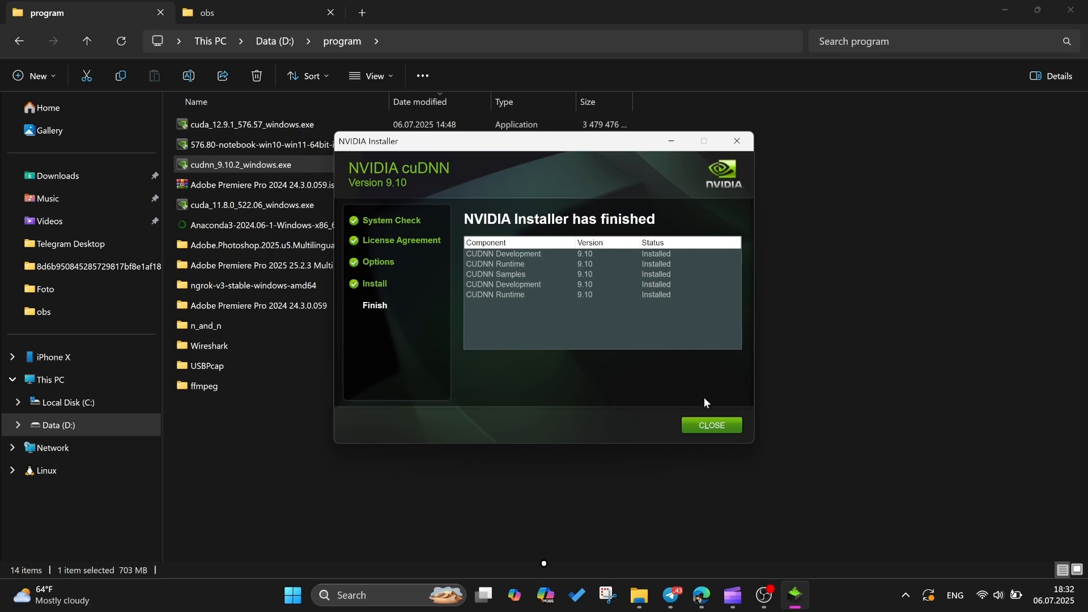
left_click(732, 429)
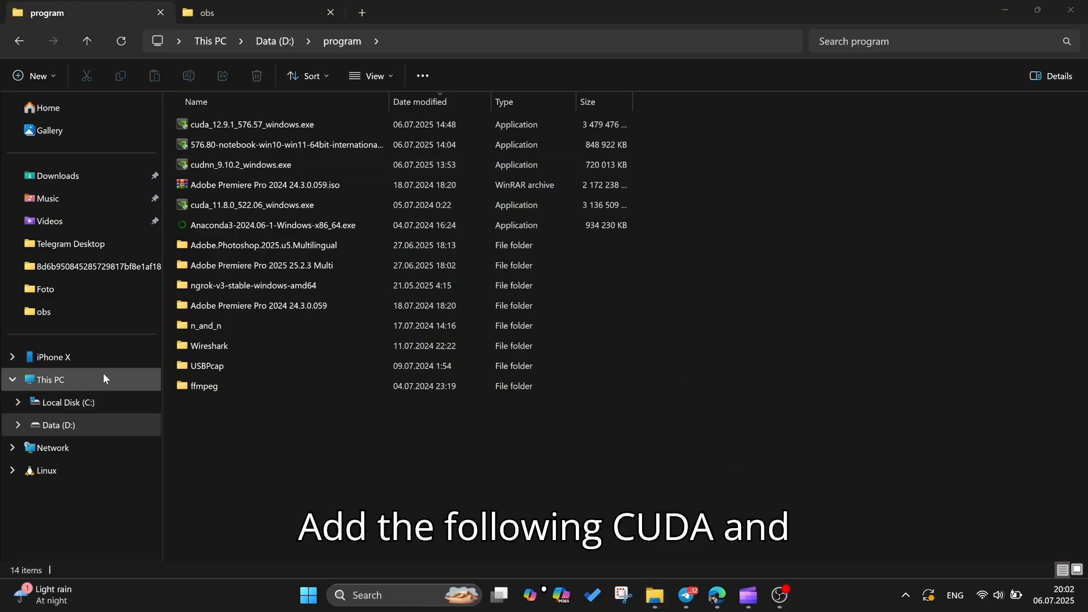
- Open the environment variables from the advanced system settings of This PC and check the CUDA_PATH and CUDA_PATH_V12_9 system variables
right_click(104, 375)
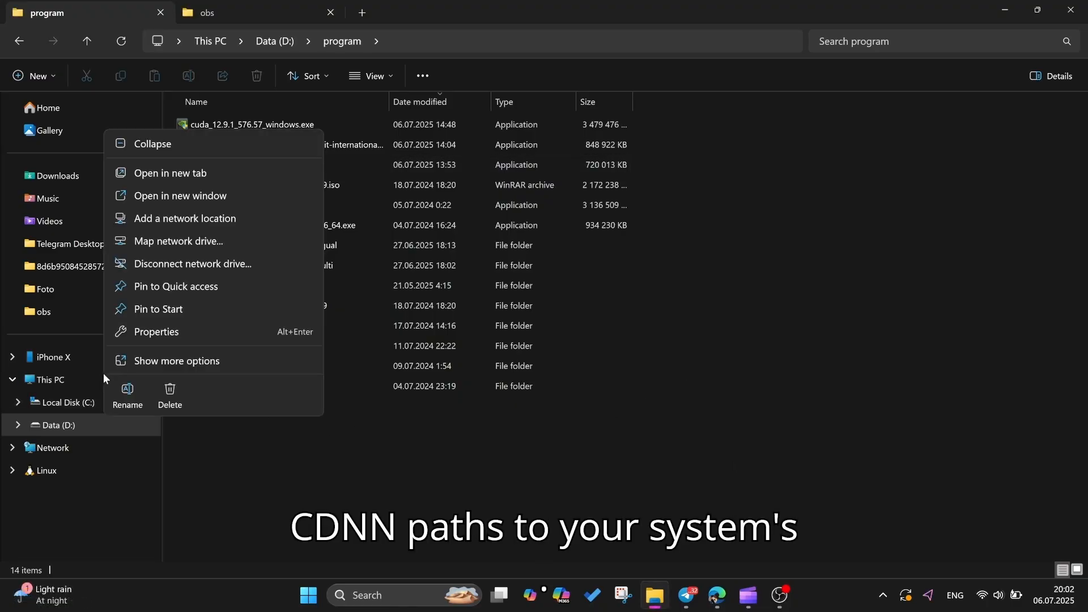
left_click(166, 340)
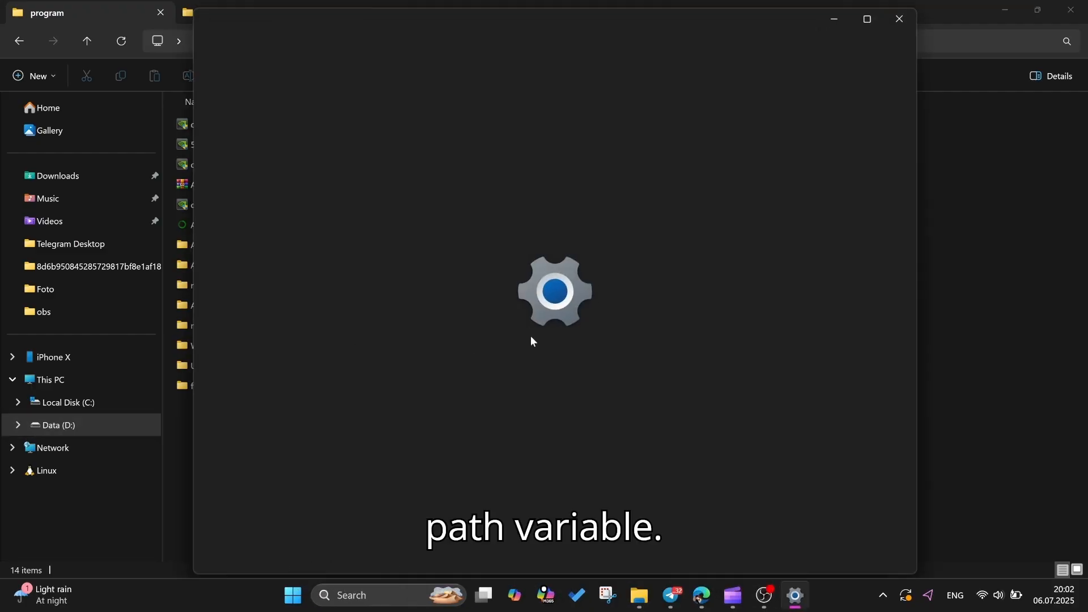
scroll(729, 389, "down", 5)
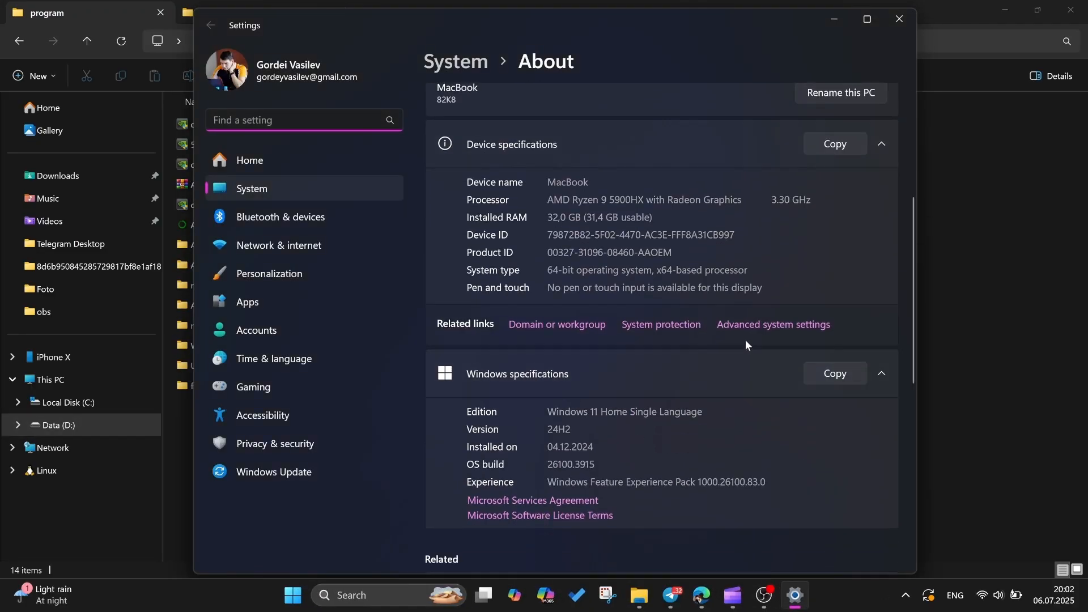
left_click(774, 326)
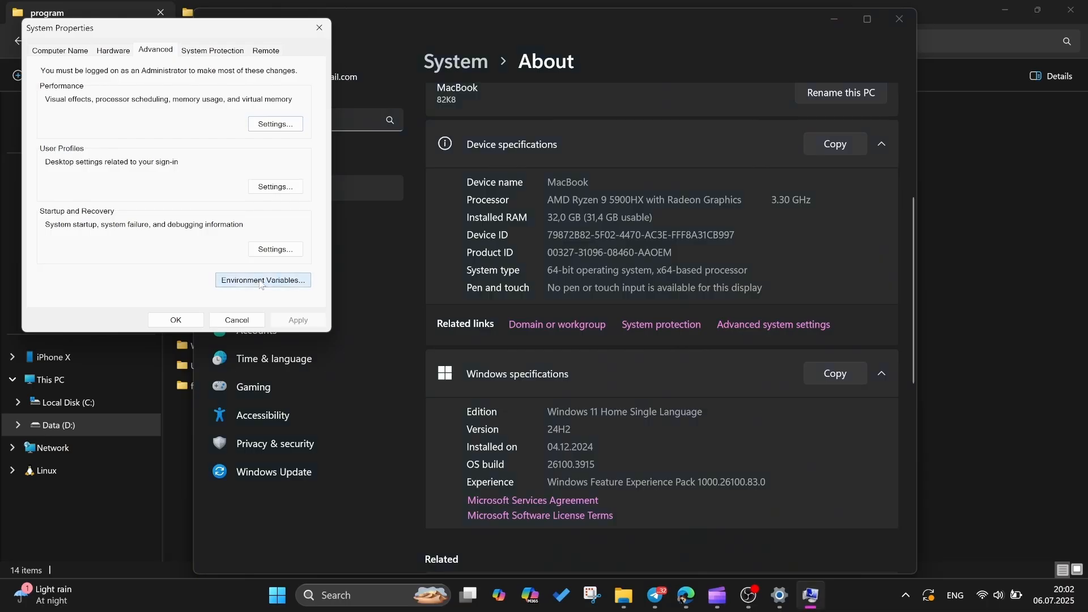
left_click(262, 283)
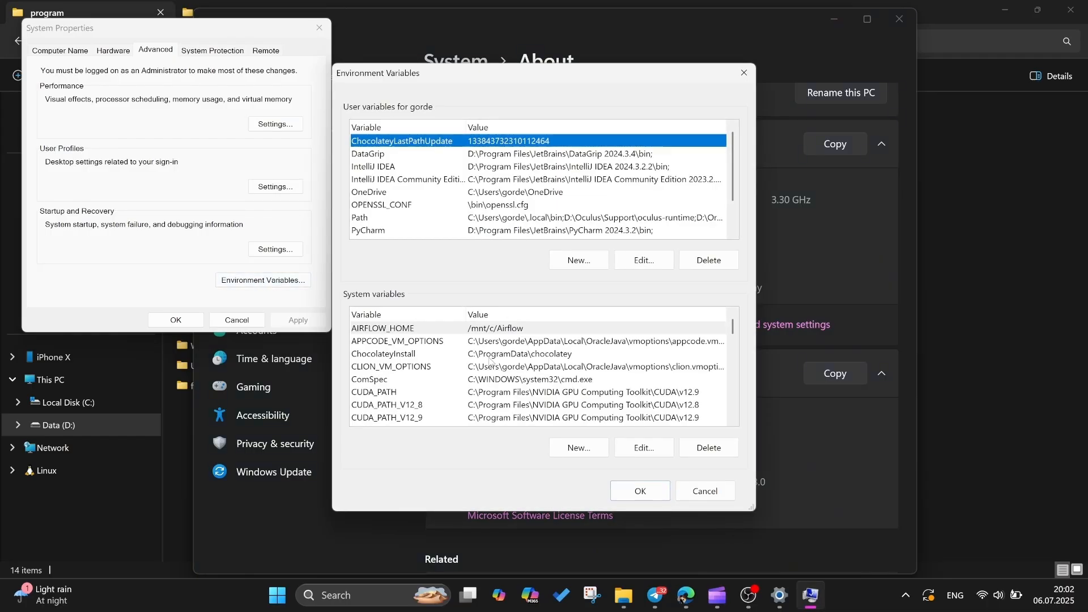
left_click(501, 394)
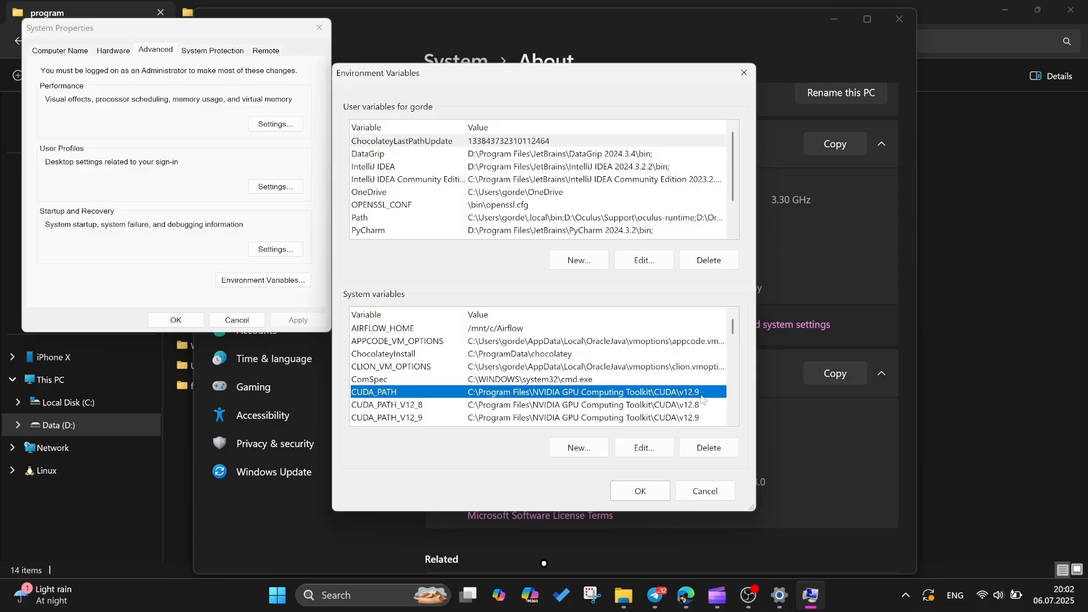
left_click(690, 423)
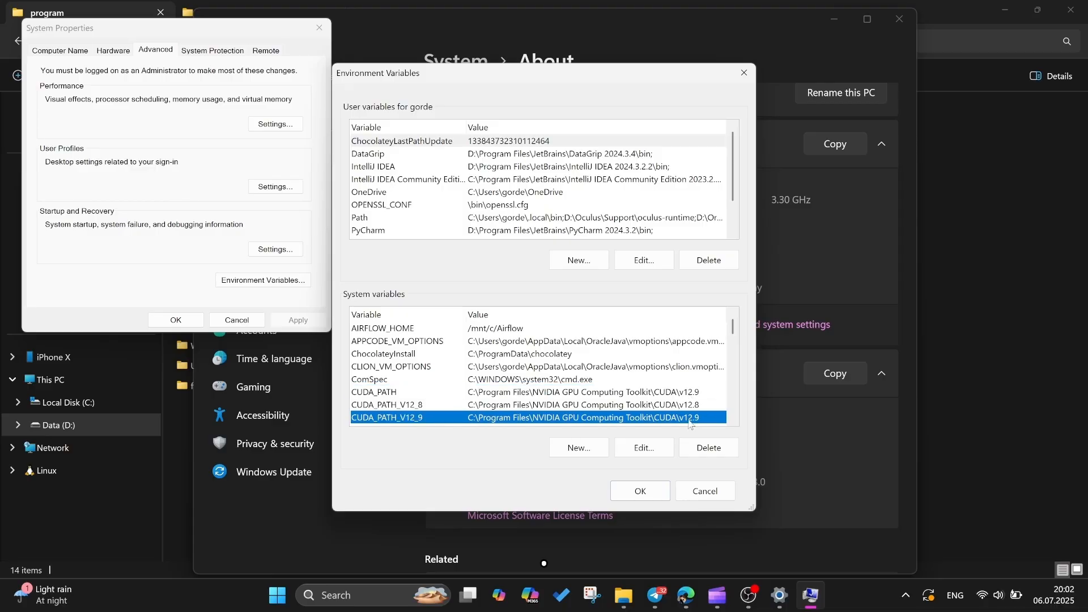
- Draft a new system variable CUDA_PATH_V12_9_ with the placeholder value "...", basing its name on CUDA_PATH_V12_8, and discard it
double_click(411, 408)
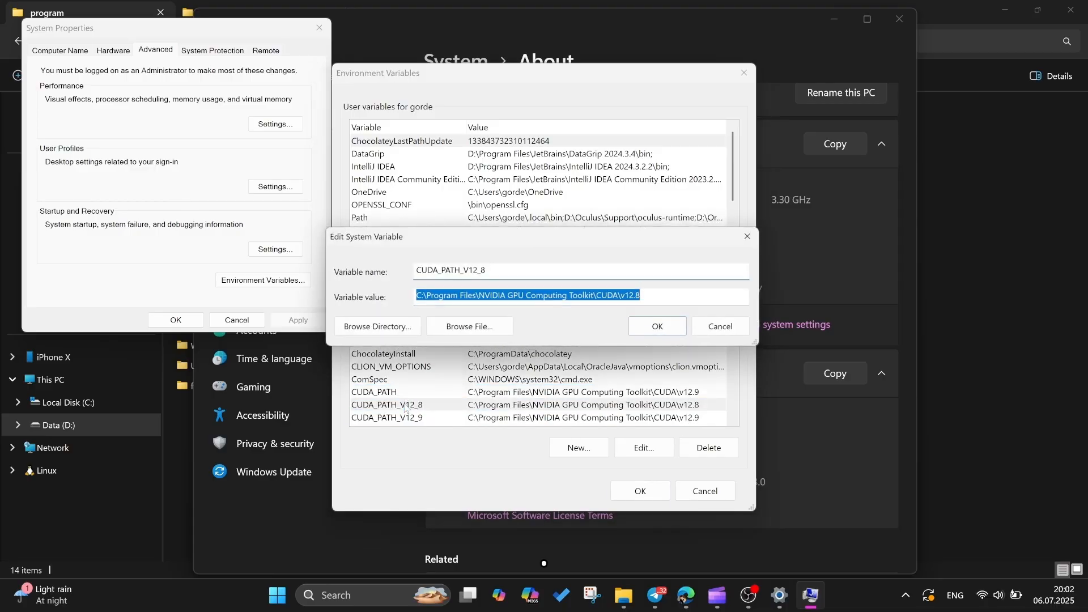
double_click(483, 275)
key("ctrl+c")
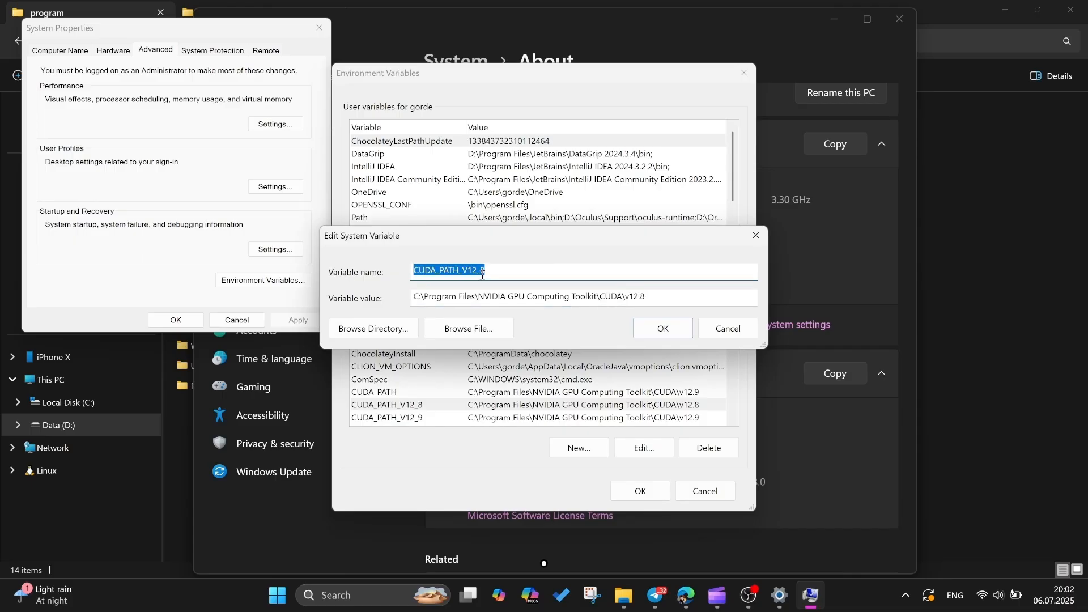
left_click(711, 327)
left_click(587, 452)
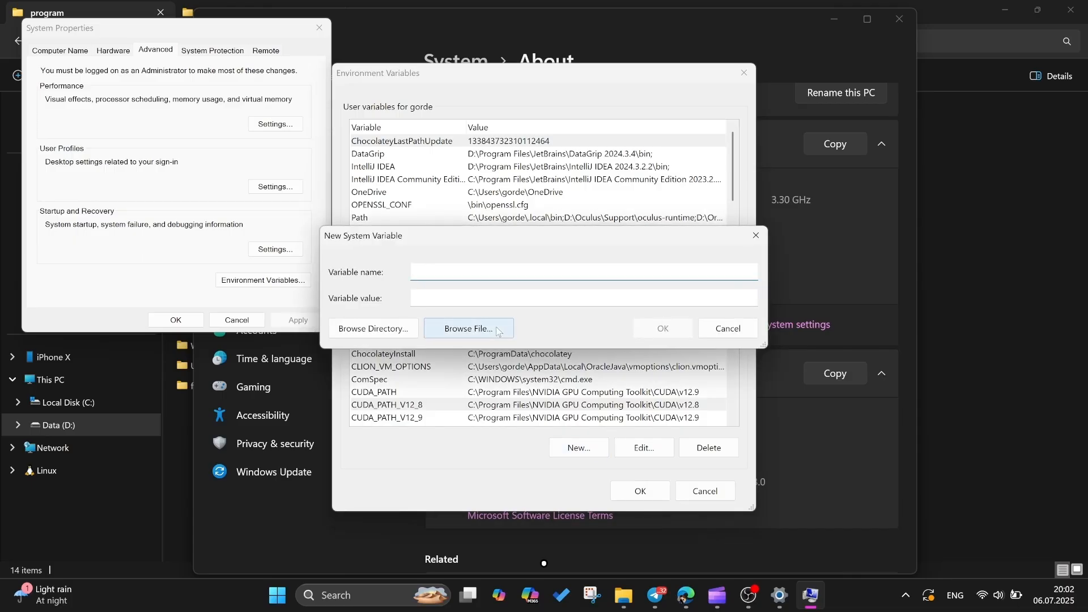
key("ctrl+v")
left_click(483, 298)
type("...")
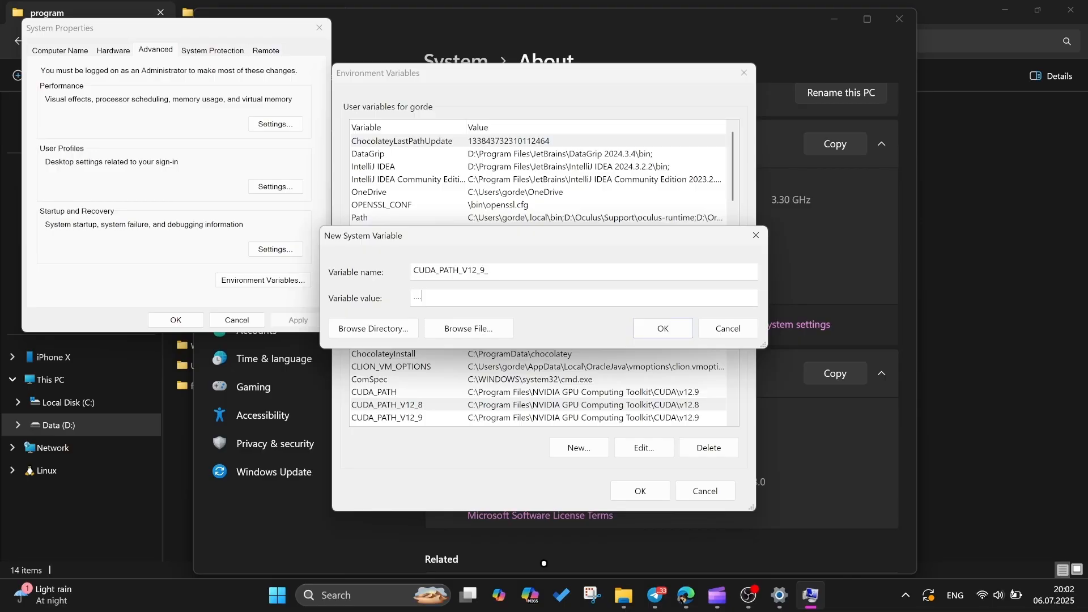
left_click(729, 330)
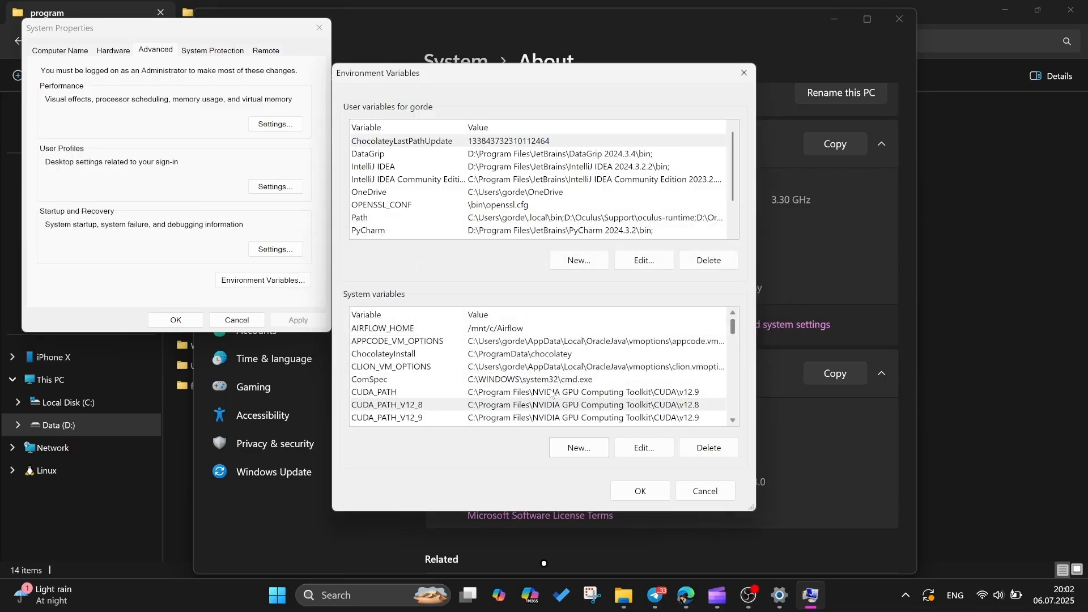
- Find the Path entry among the system variables and open it for editing
left_click(487, 392)
scroll(485, 388, "down", 2)
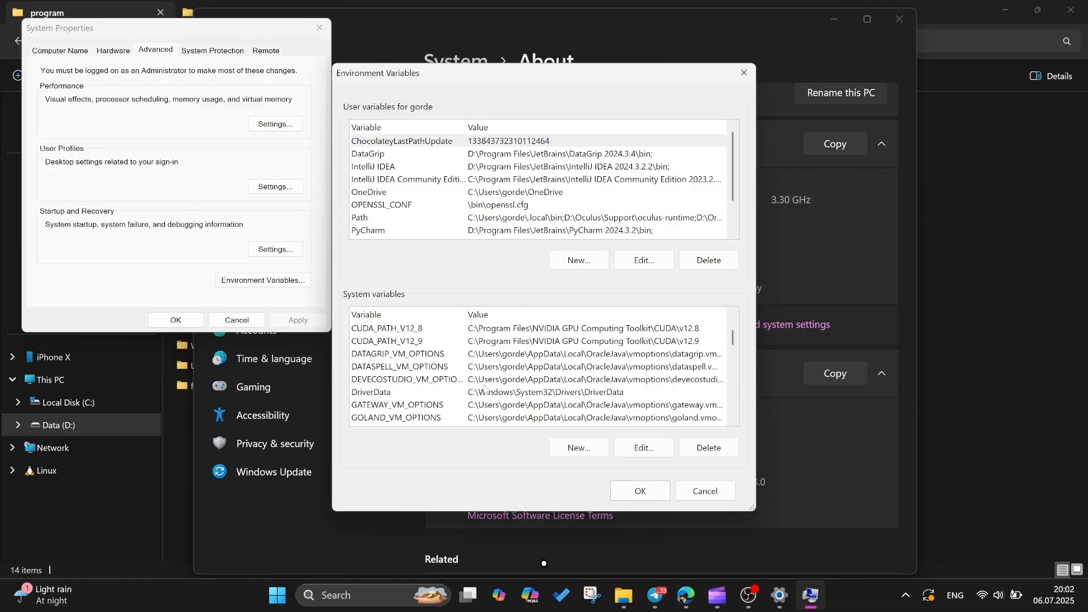
scroll(485, 389, "down", 1)
left_click(425, 393)
scroll(422, 399, "down", 2)
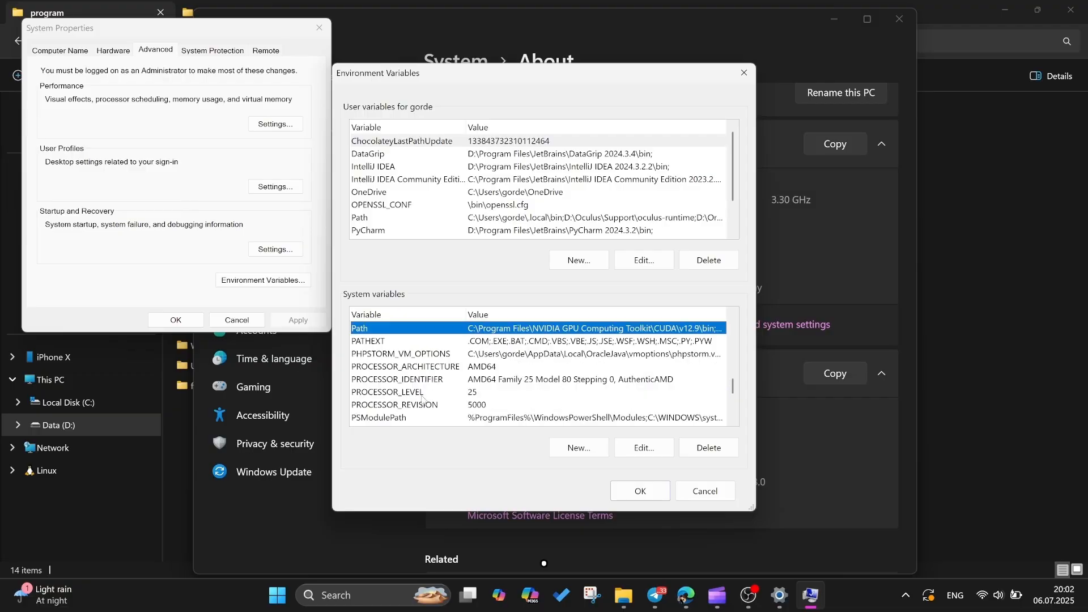
double_click(512, 333)
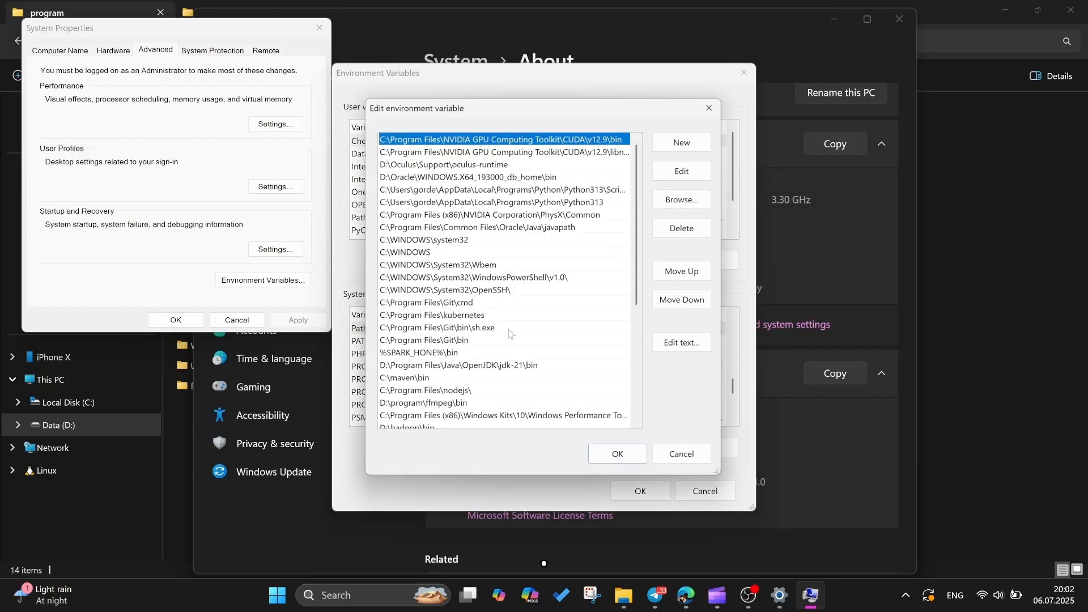
- Examine the NVIDIA entries in the Path list, including the CUDNN bin, CUDA v12.9 bin, CUDA v12.9 library and Nsight Compute paths
scroll(482, 361, "down", 5)
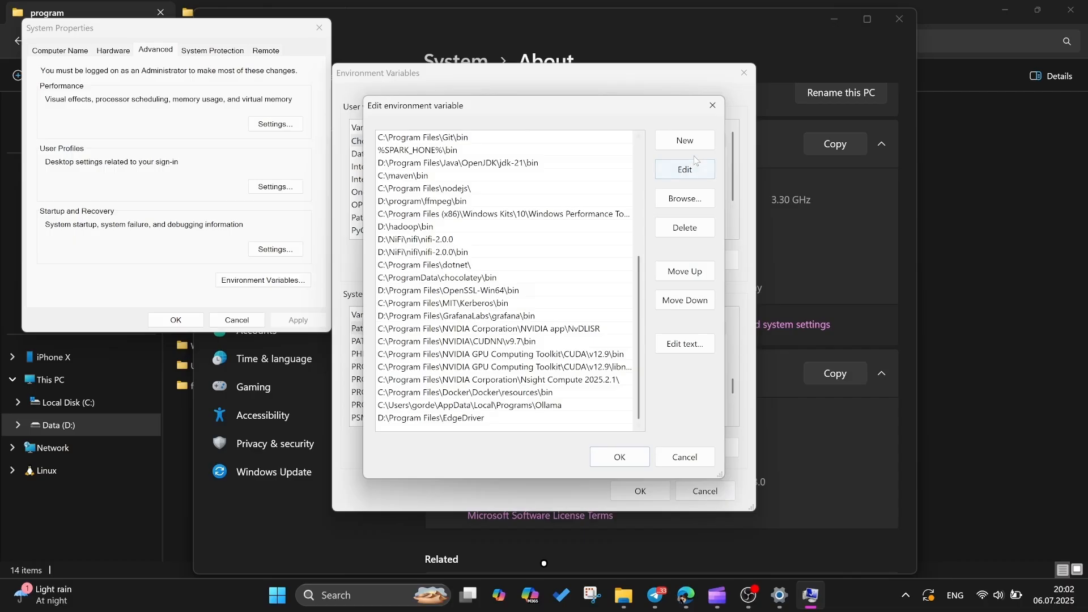
left_click(490, 330)
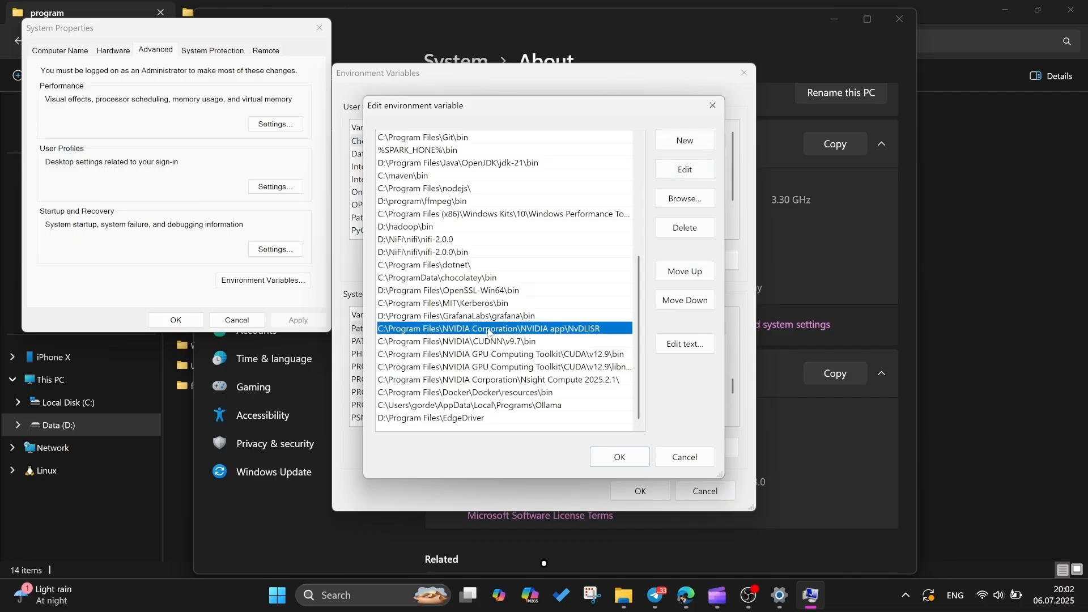
left_click(491, 380)
left_click(490, 368)
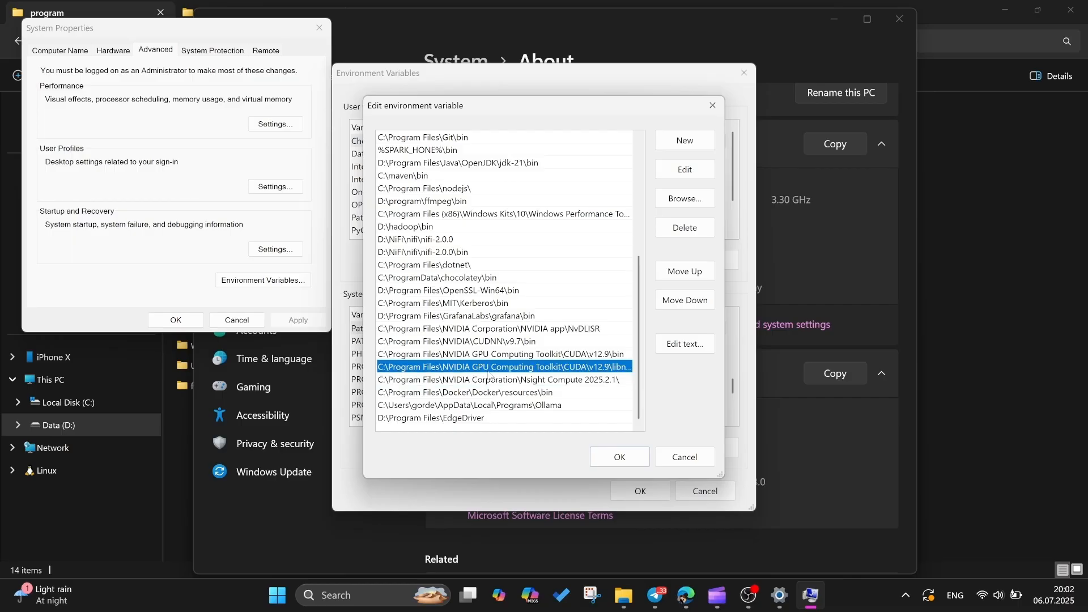
left_click(486, 355)
left_click(486, 342)
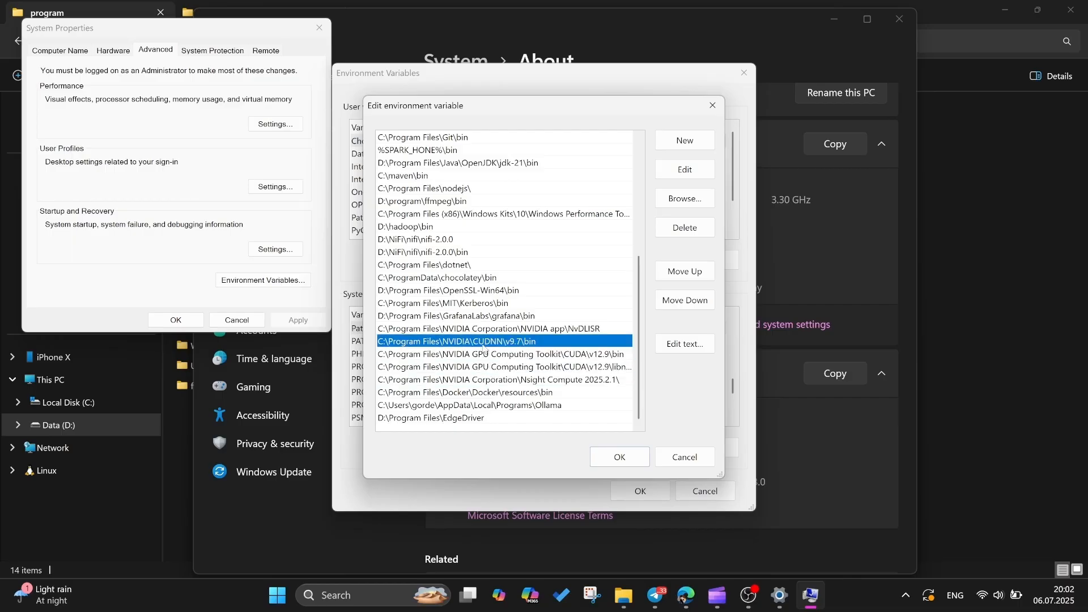
left_click(485, 330)
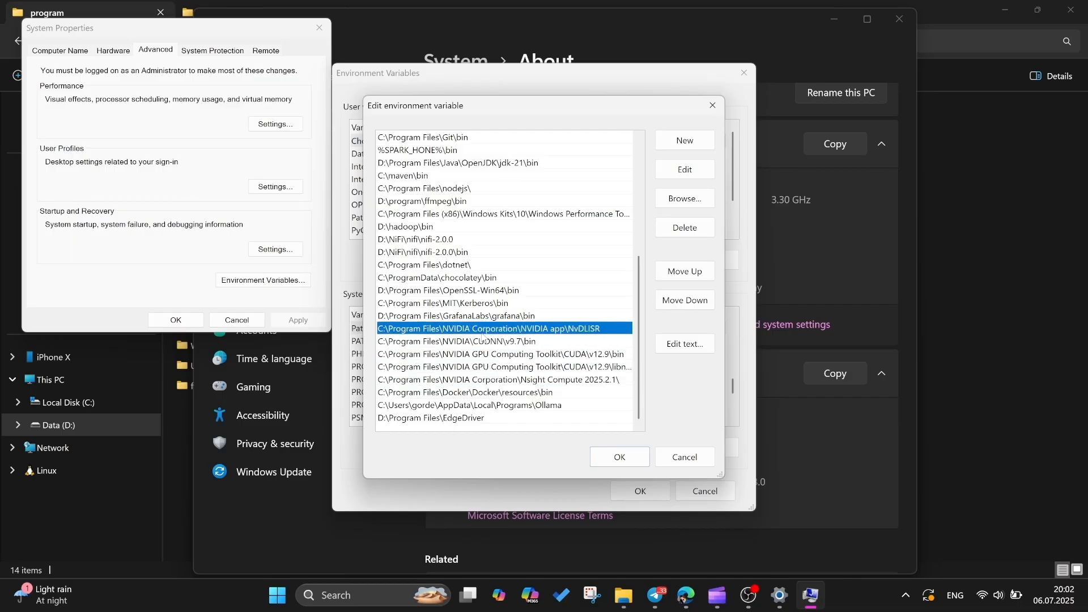
left_click(483, 380)
- Add a placeholder entry beginning with C:\ to the Path list and delete it again
left_click(682, 152)
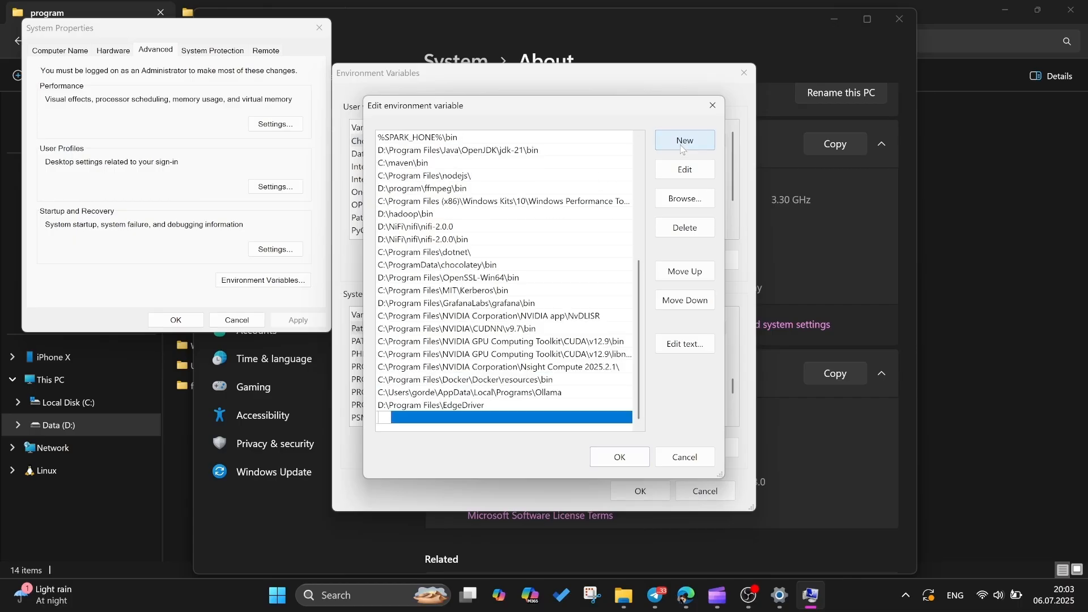
type("C:")
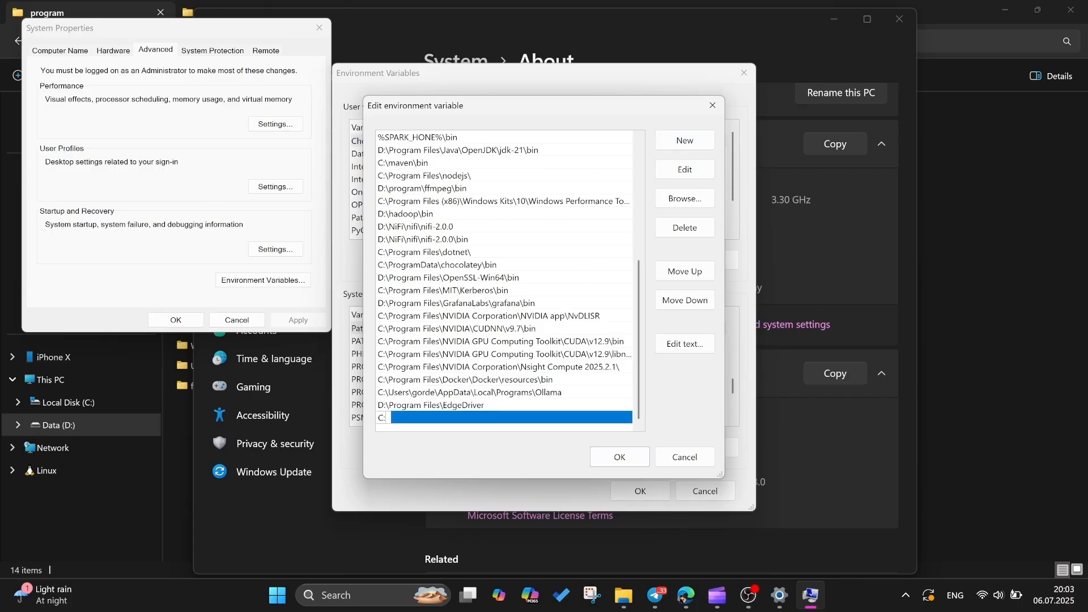
type("\\...")
left_click(506, 367)
left_click(445, 421)
left_click(685, 229)
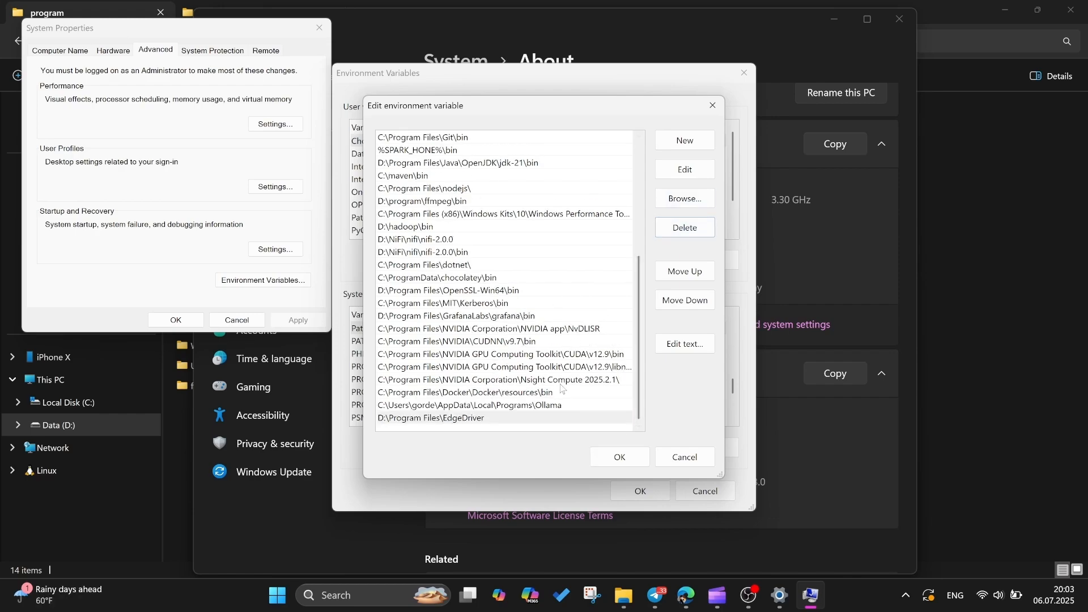
- Accept the Path list and close the environment variables and system properties dialogs with their settings saved
left_click(560, 383)
left_click(609, 455)
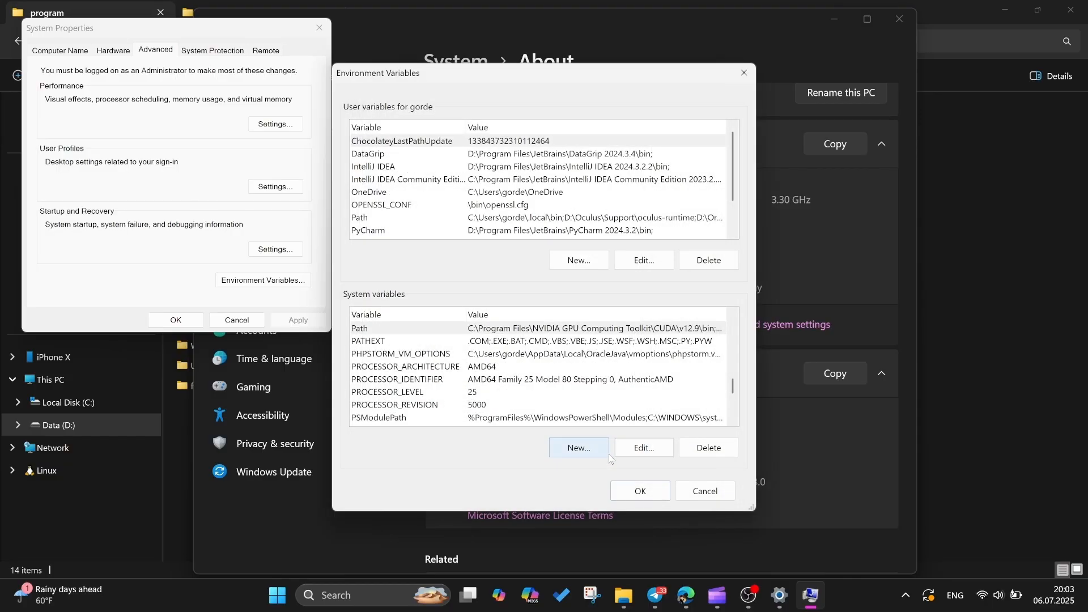
left_click(641, 491)
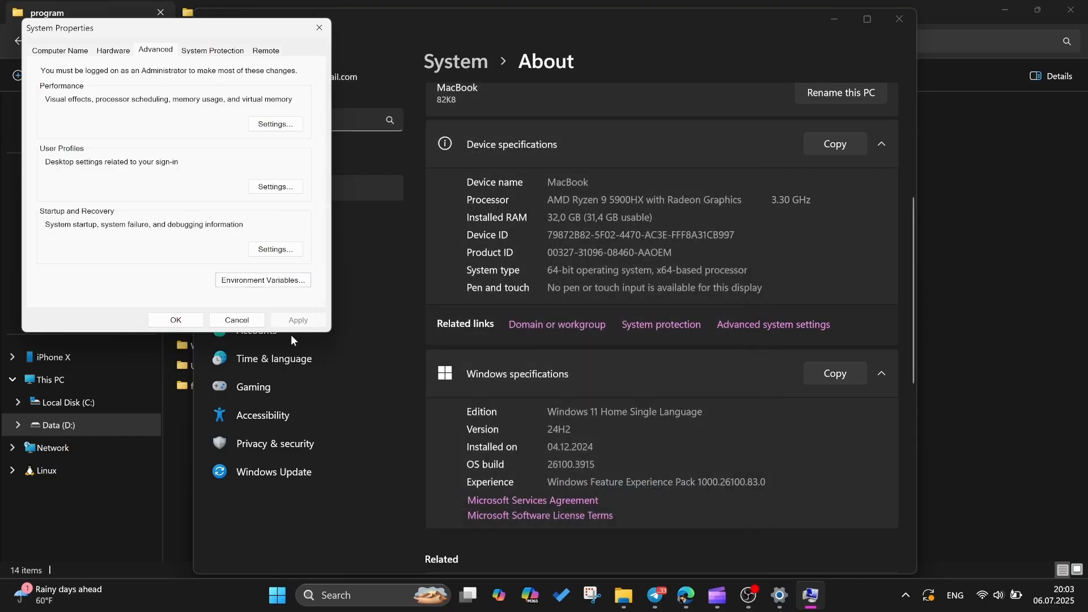
left_click(180, 321)
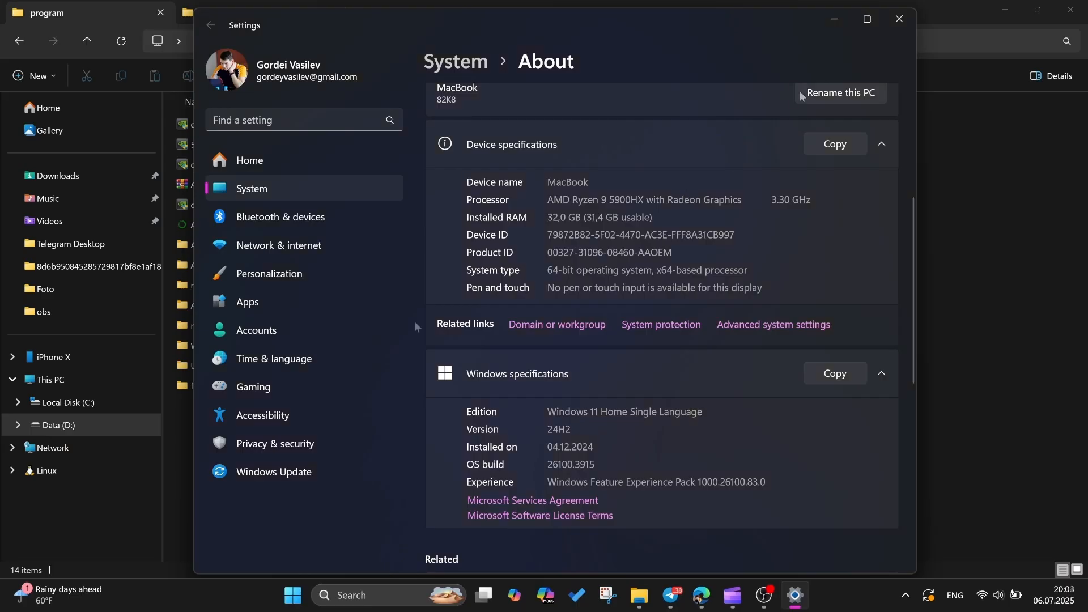
- Open a Command Prompt and run nvcc --version to check the CUDA compiler
key("super+r")
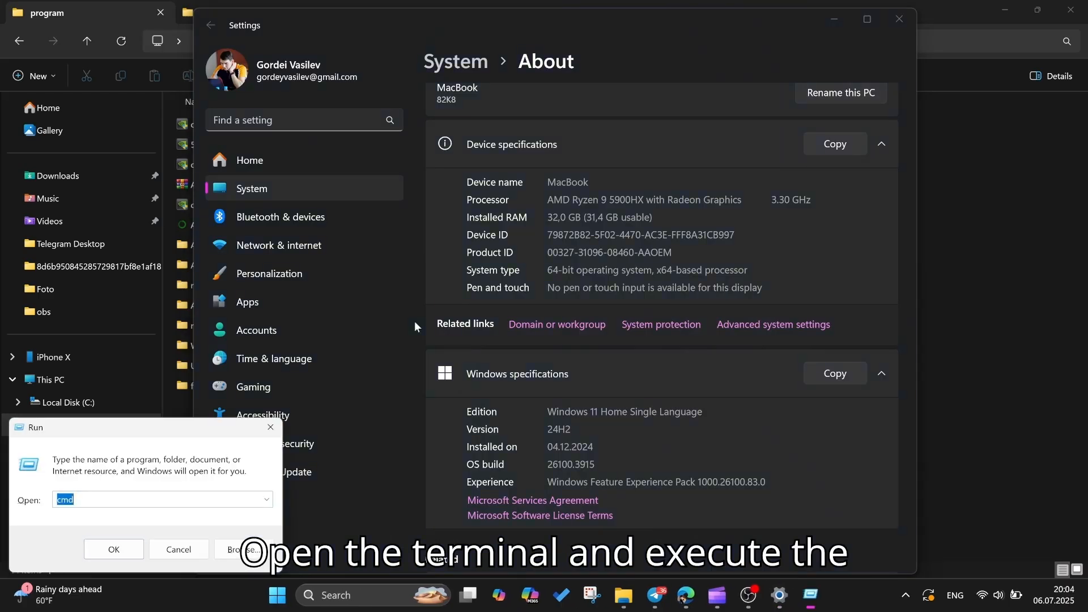
left_click(124, 557)
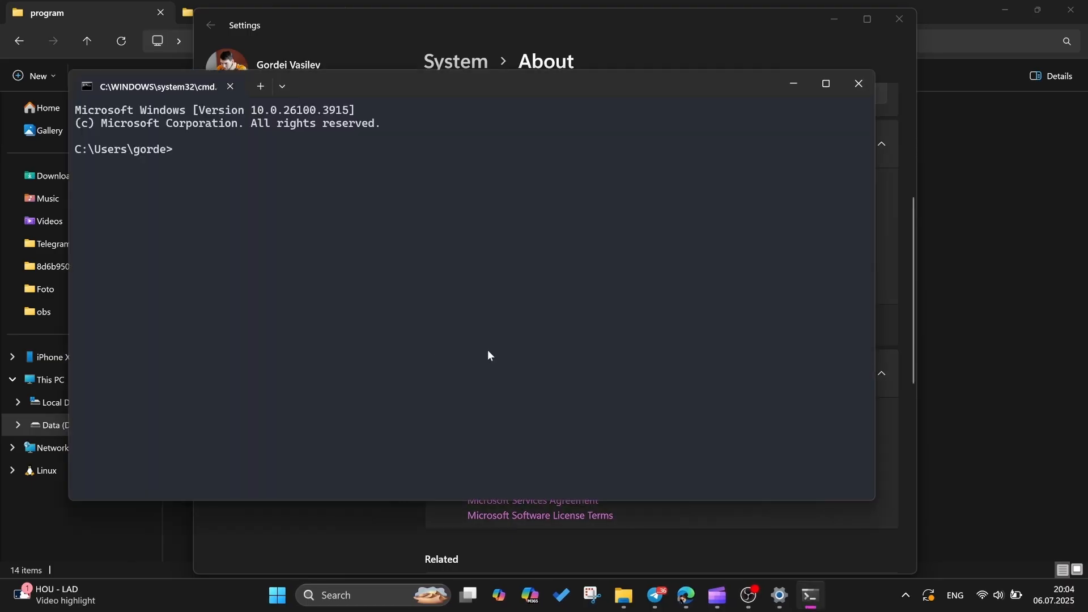
key("super+v")
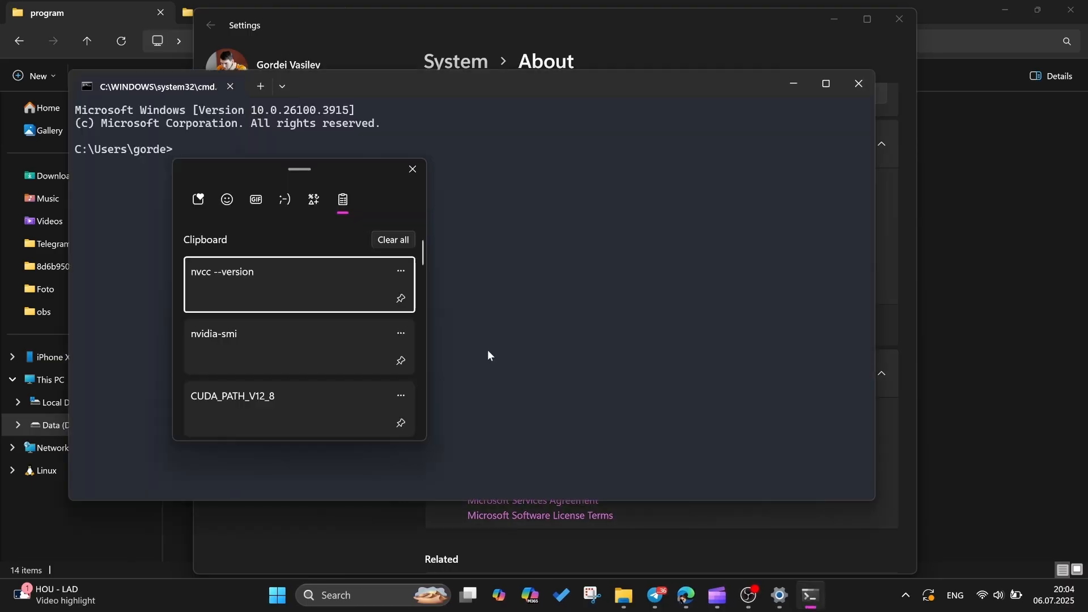
left_click(335, 281)
key("Return")
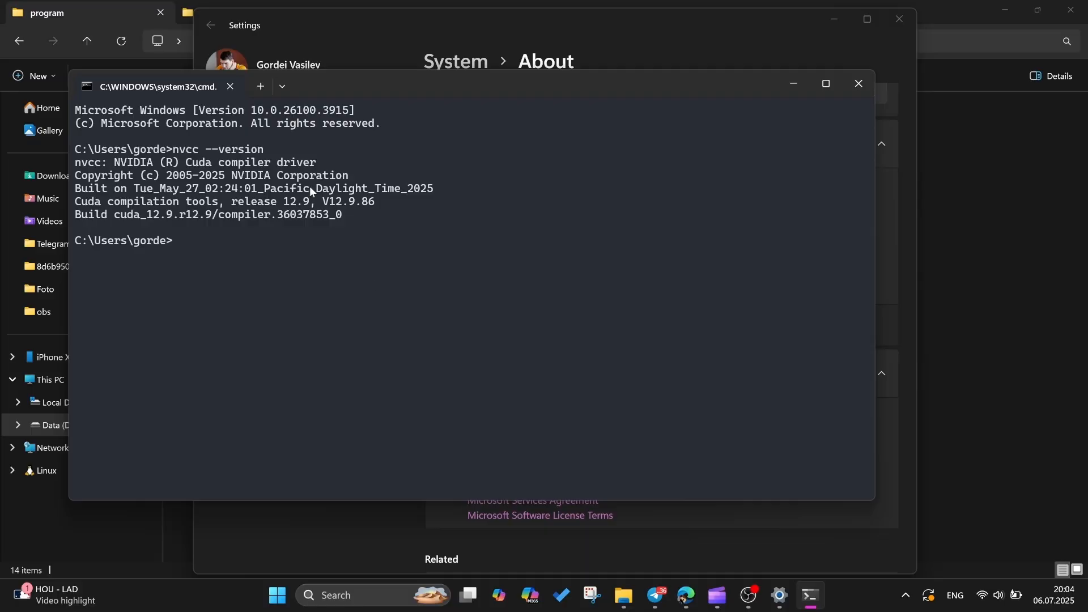
- Highlight the version, release and build identifiers in the nvcc output to check the installed CUDA release
left_click_drag(324, 202, 389, 206)
key("ctrl+c")
left_click_drag(278, 199, 310, 202)
key("ctrl+c")
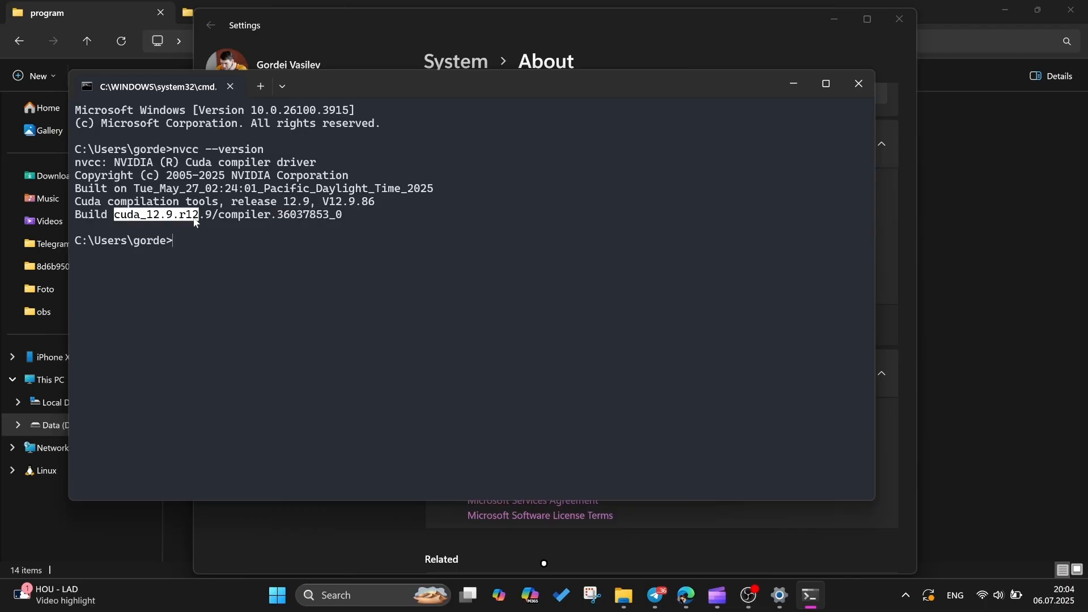
key("ctrl+c")
- Run nvidia-smi from the clipboard history and highlight the CUDA version in its output
key("super+v")
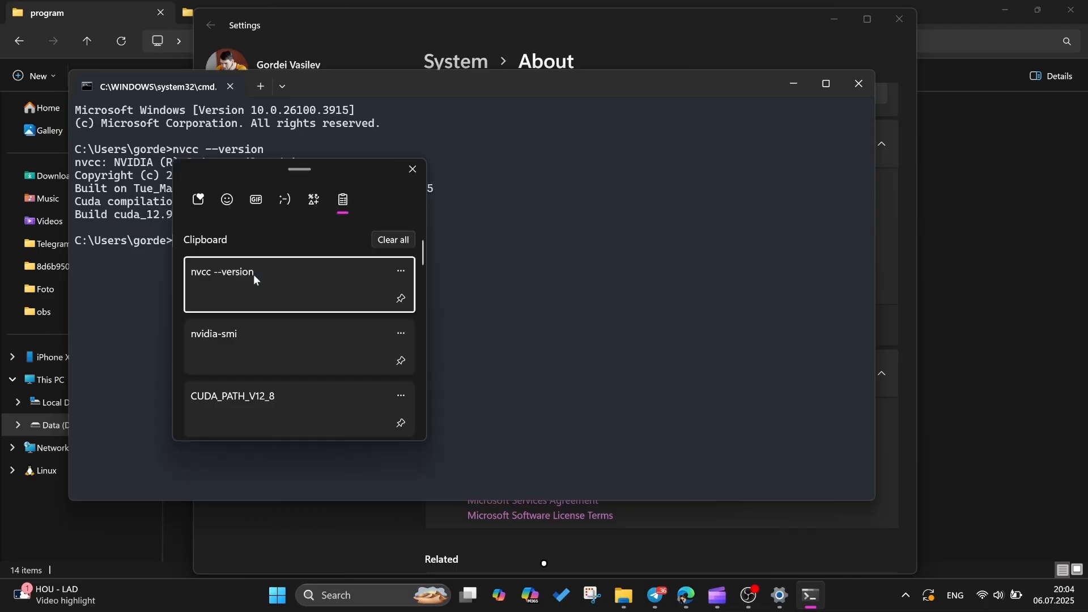
left_click(261, 329)
key("Return")
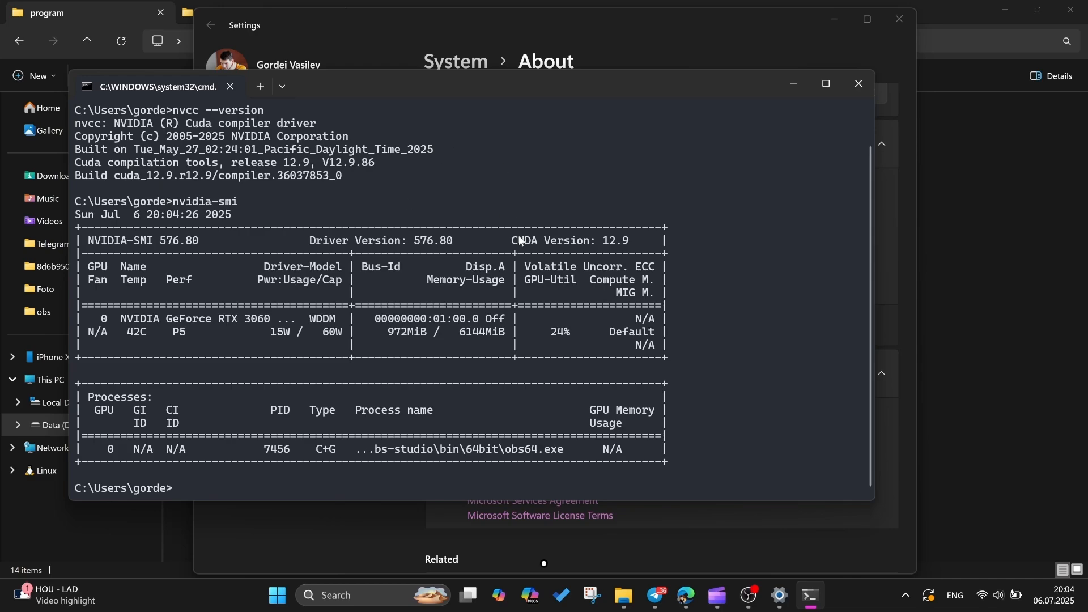
left_click_drag(525, 240, 629, 241)
left_click(780, 229)
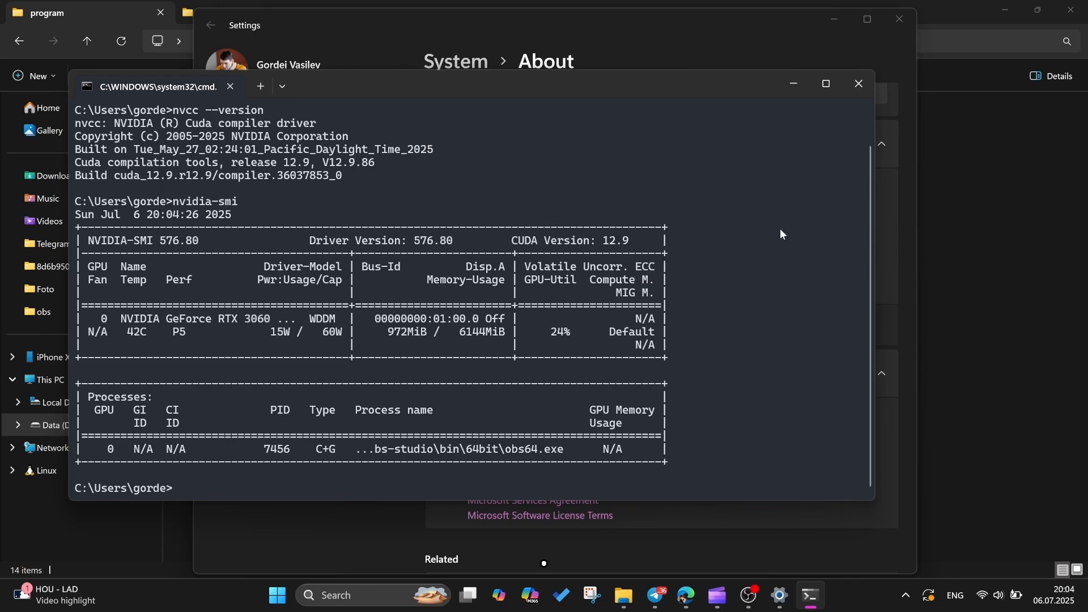